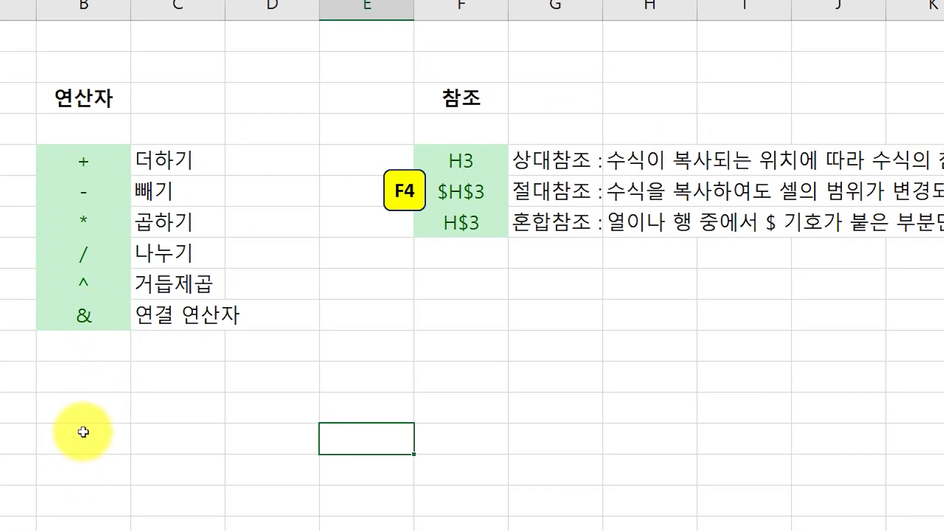
Enter 100 in cell B13 and 3 in cell B14 below the operator list
click(83, 412)
text(100)
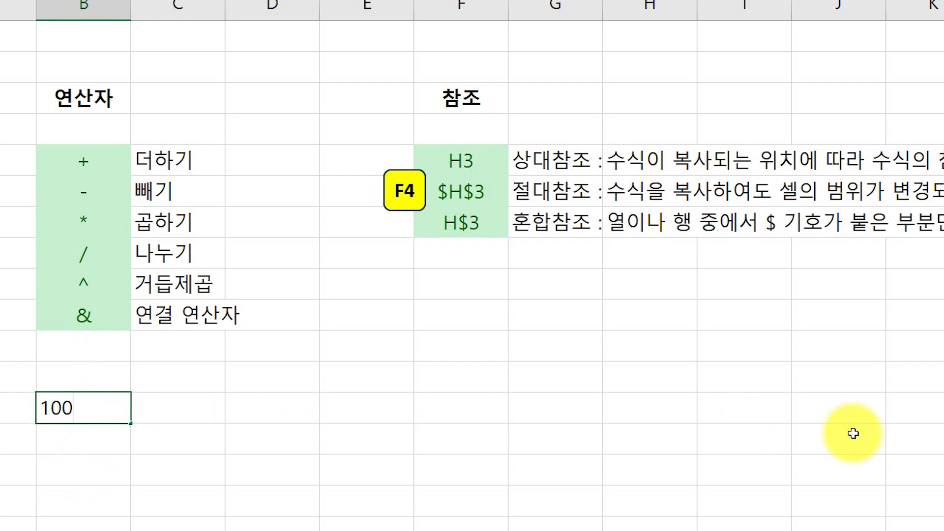
key(Return)
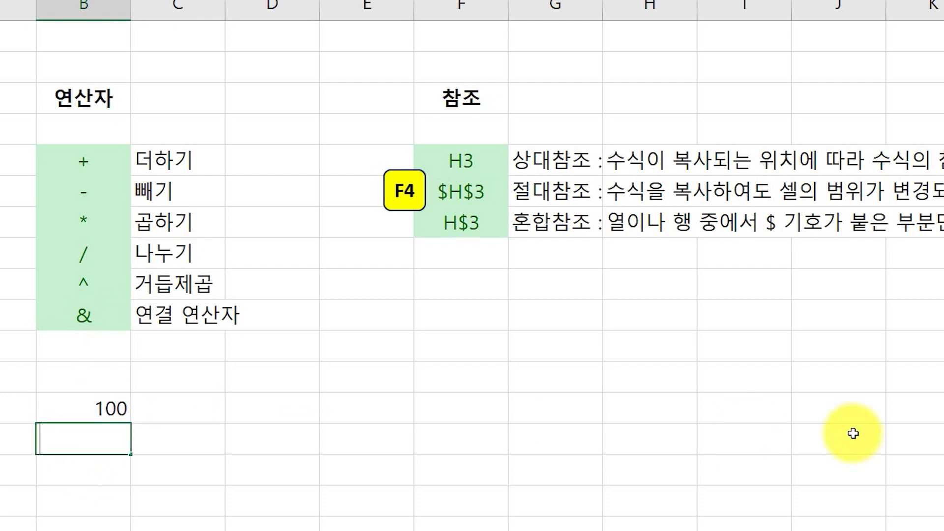
text(3)
key(Return)
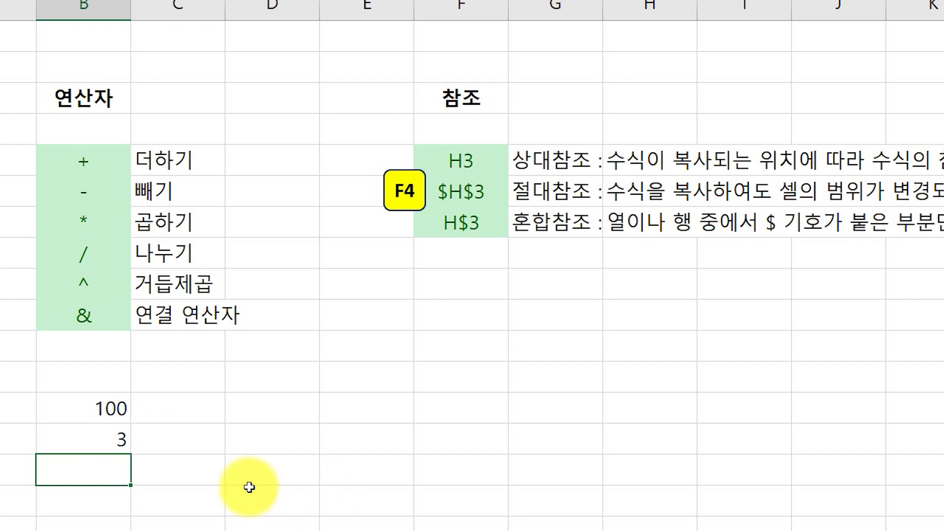
Add the two numbers in cell B15 with the formula =B13+B14
click(173, 479)
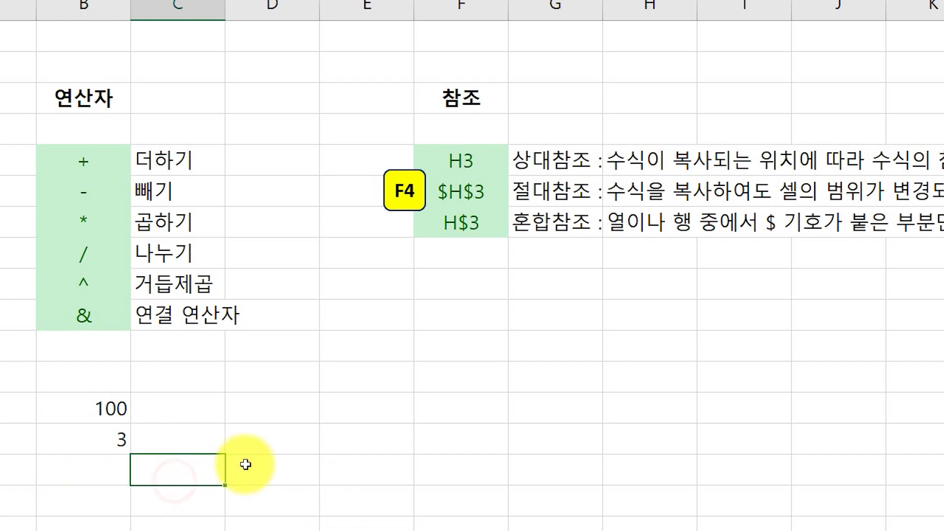
click(369, 468)
click(105, 477)
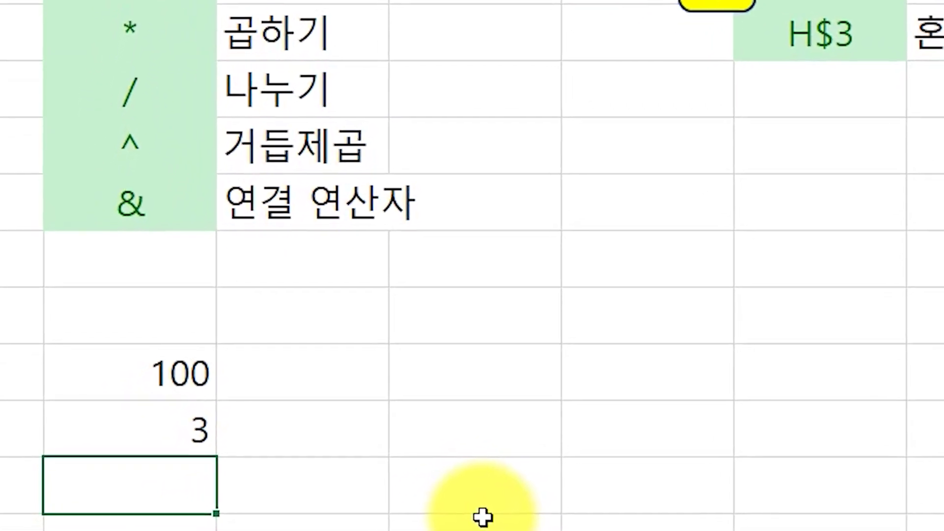
text(=)
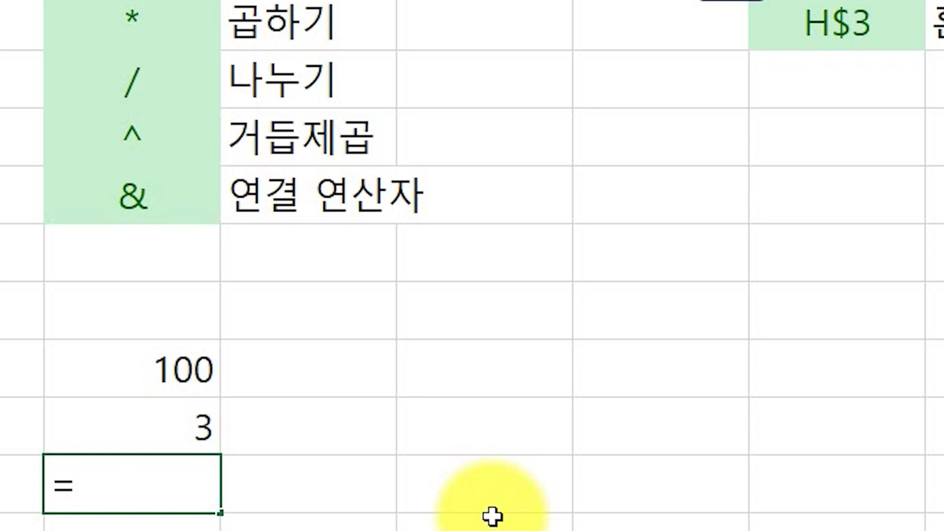
click(182, 370)
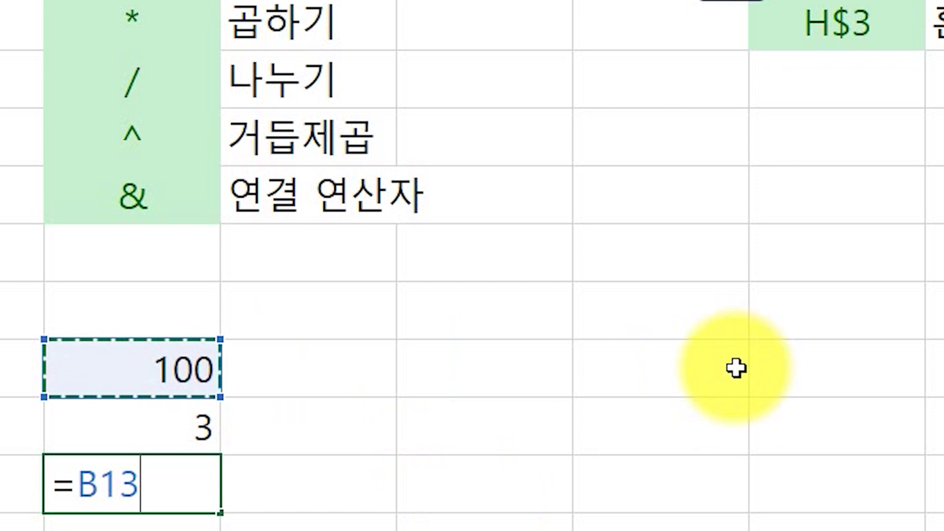
text(+)
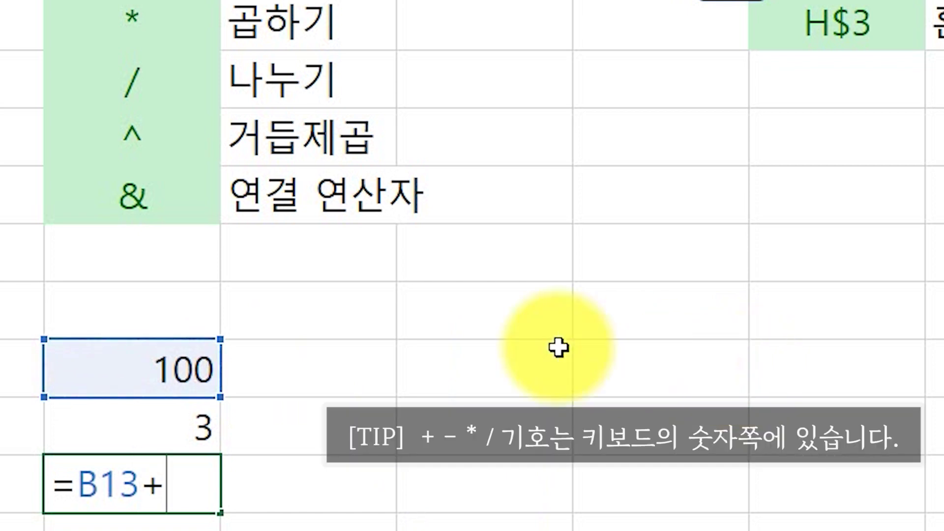
click(185, 430)
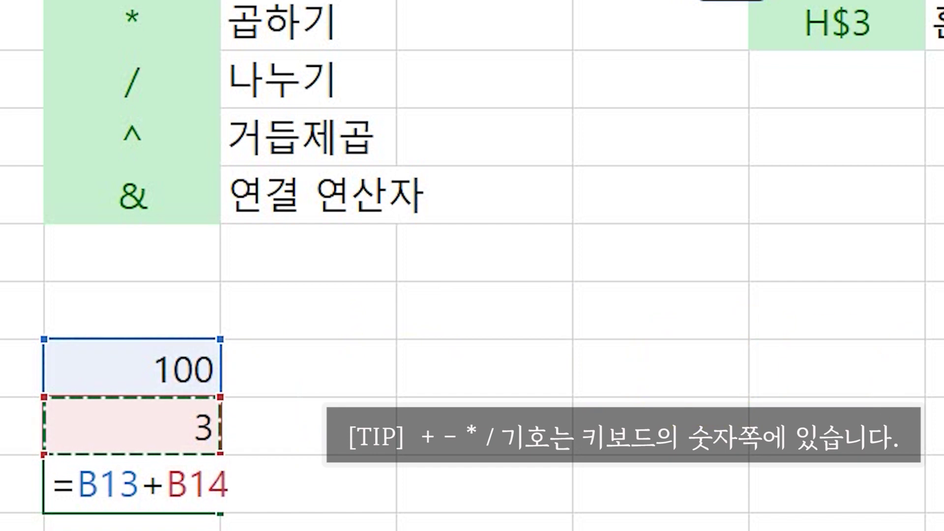
key(Return)
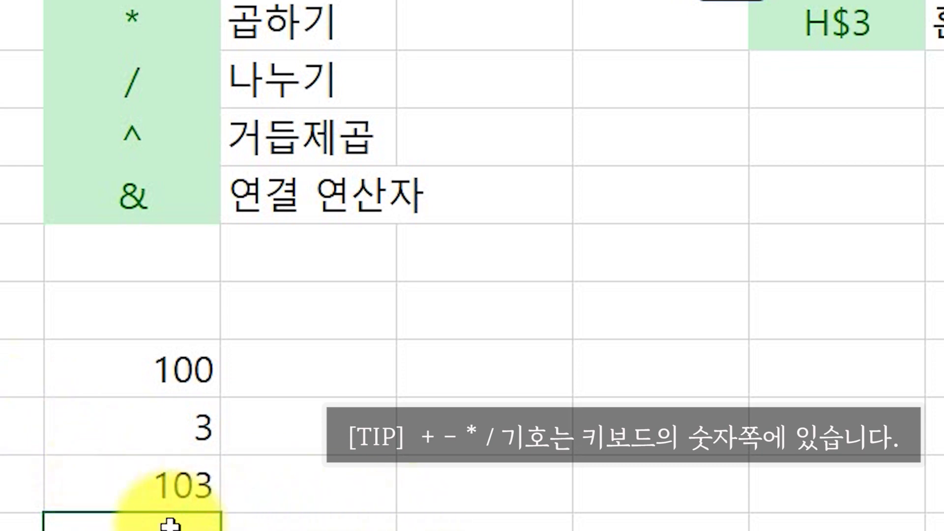
Clear the sum in cell B15 and enter the subtraction formula =B13-B14 there
click(166, 491)
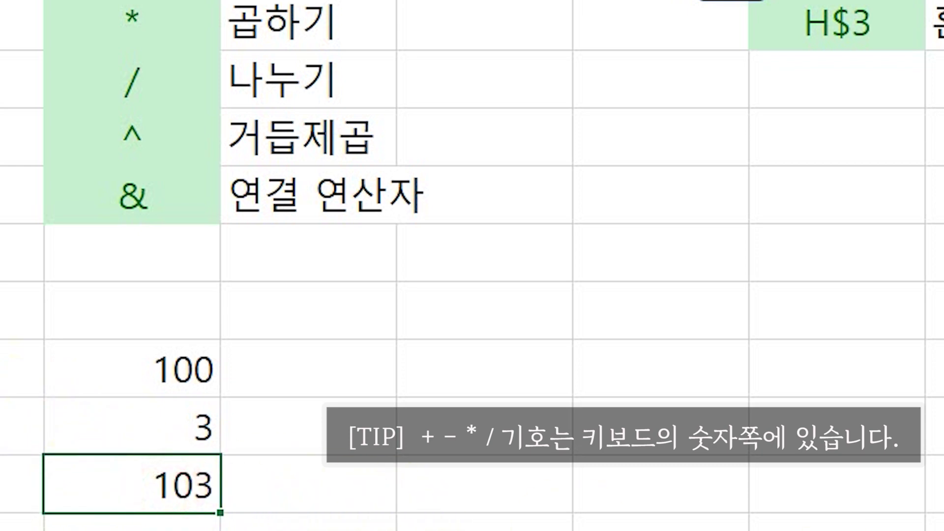
key(Delete)
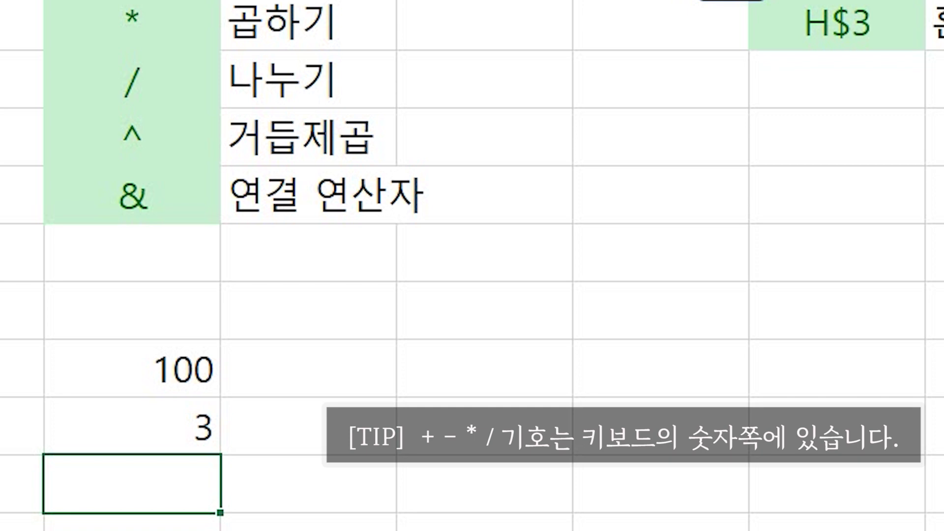
text(=)
click(186, 365)
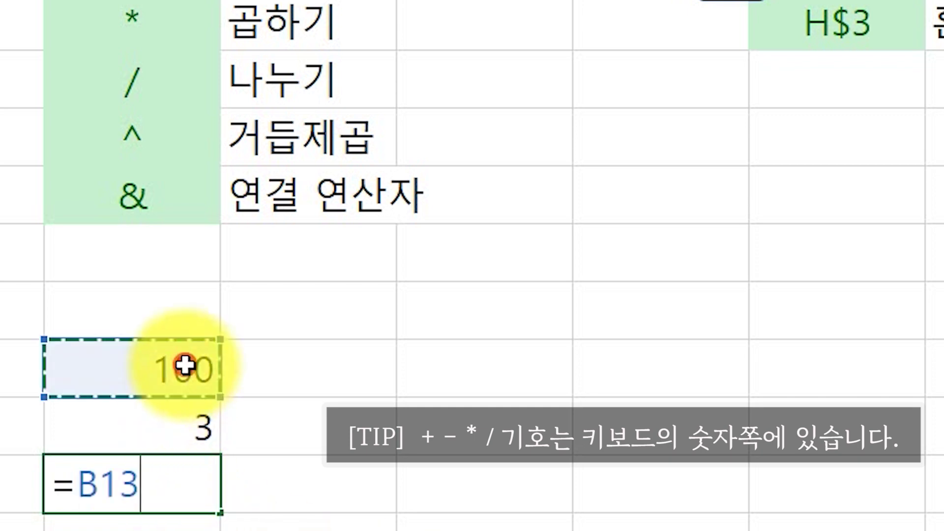
text(-)
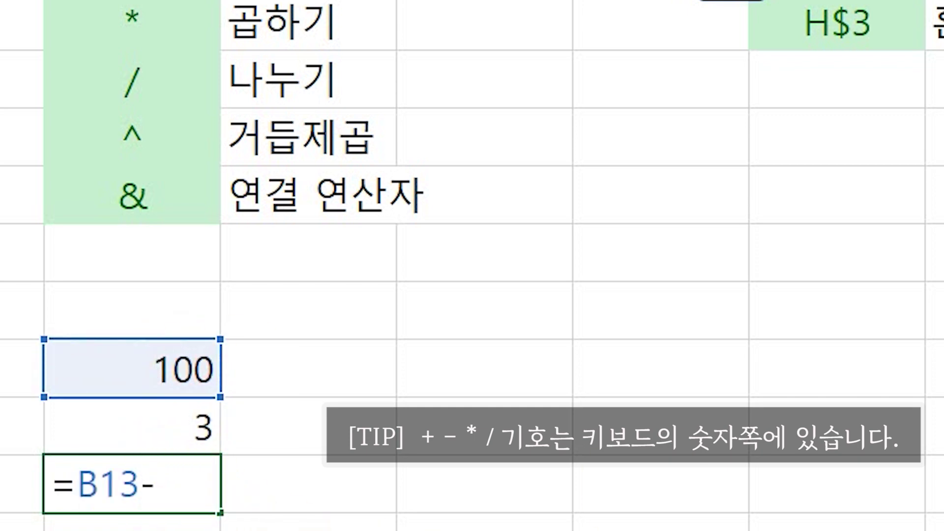
click(121, 412)
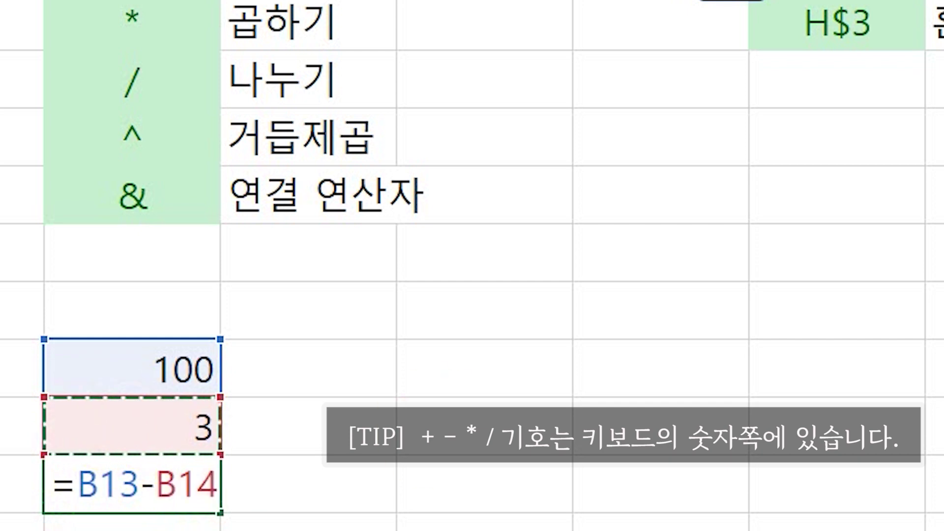
key(Return)
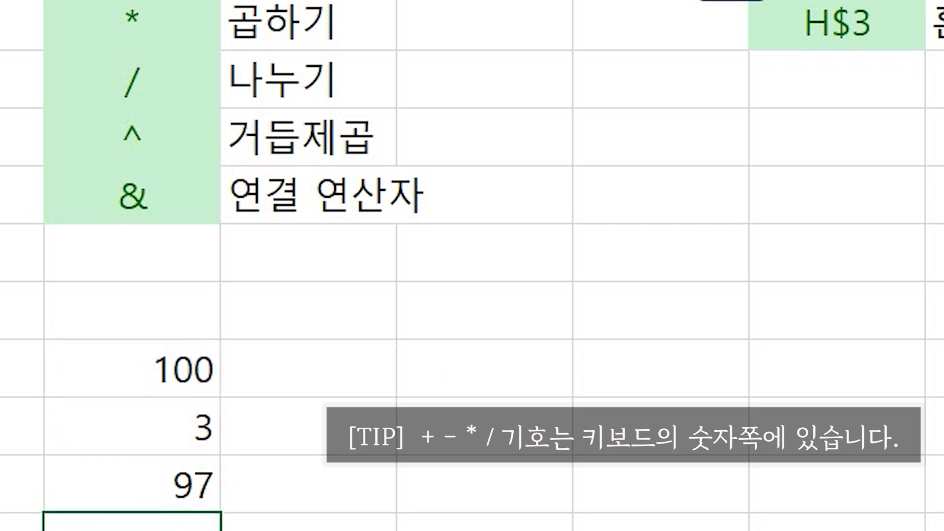
Clear the subtraction in cell B15 and enter the multiplication formula =B13*B14 there
click(132, 484)
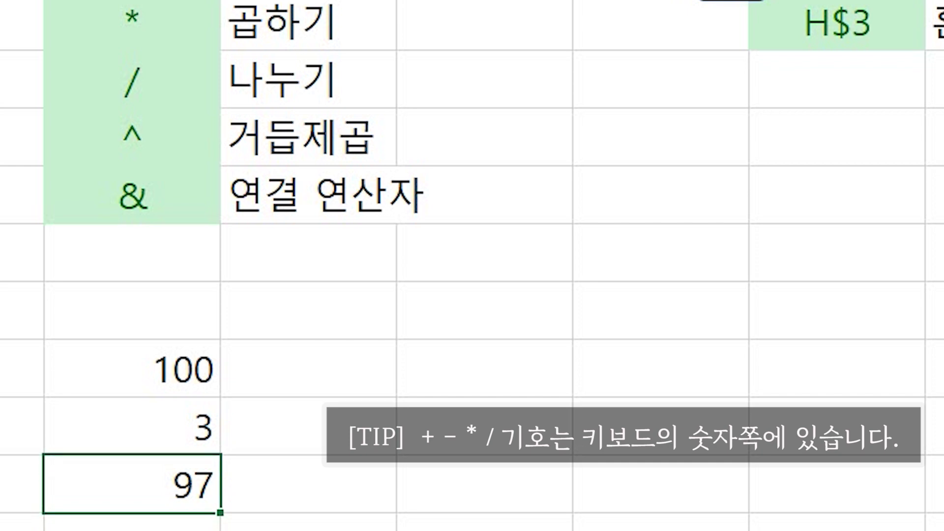
key(Delete)
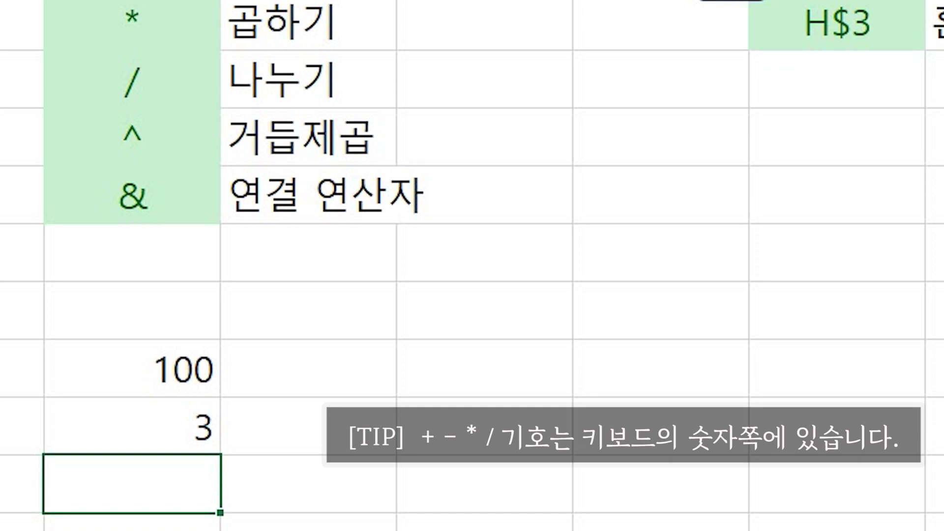
text(=)
key(Up)
key(Up)
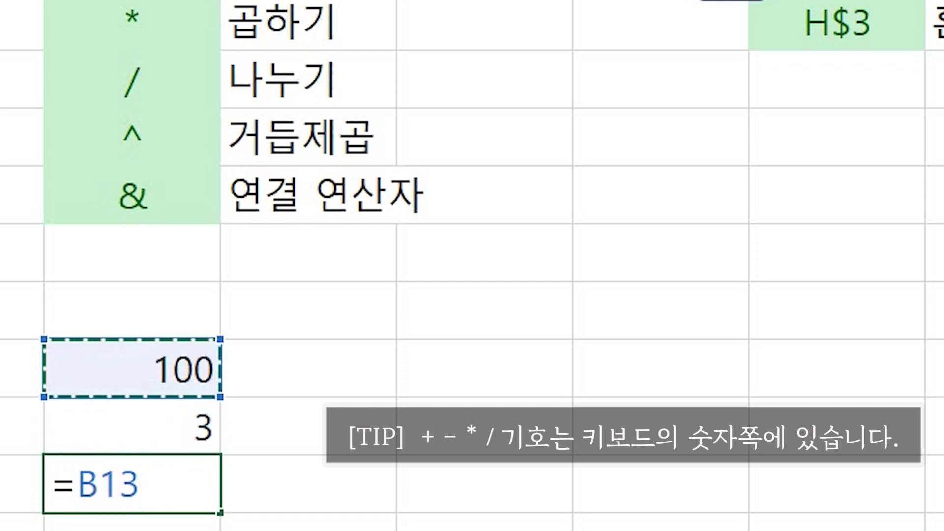
text(*)
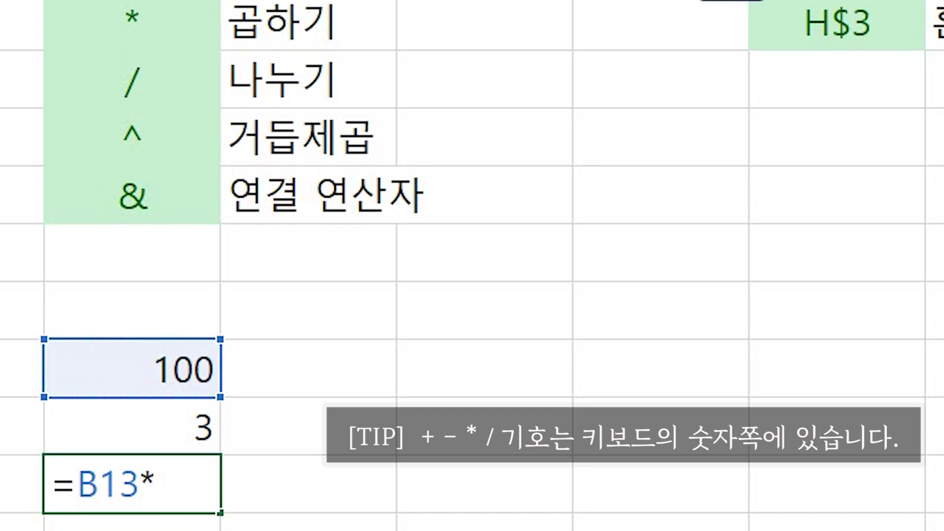
click(132, 427)
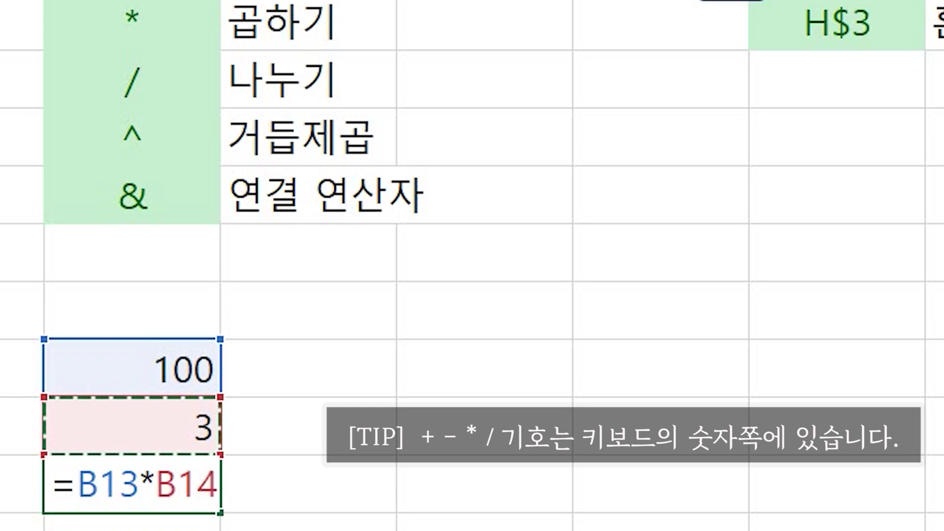
key(Return)
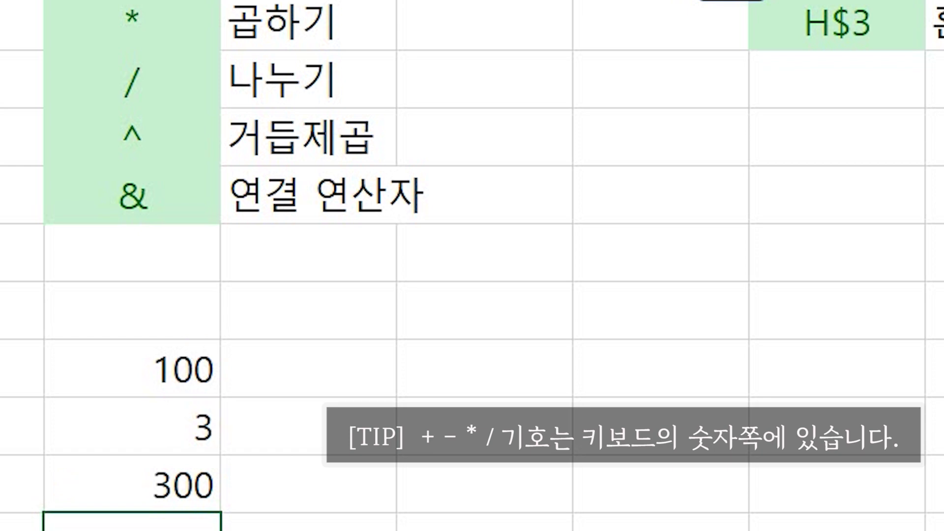
Overwrite the multiplication in cell B15 with the division formula =B13/B14
click(132, 484)
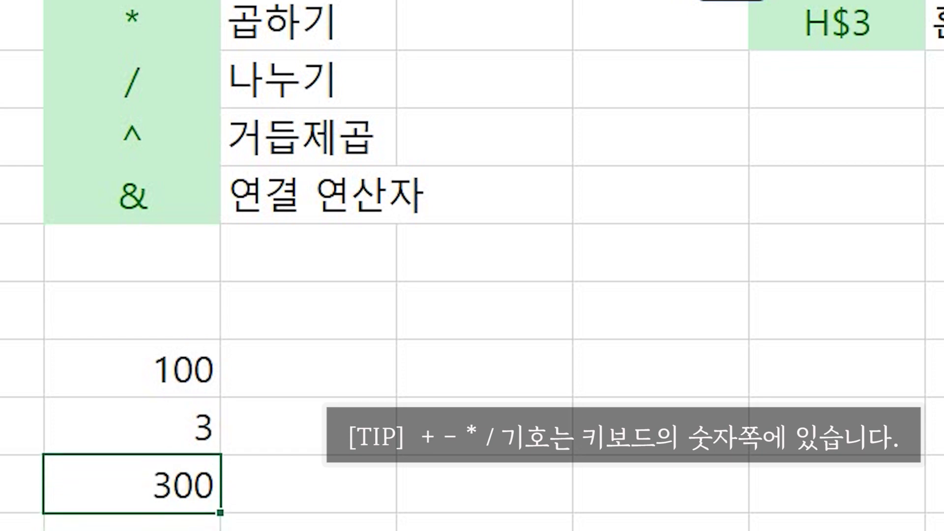
text(=)
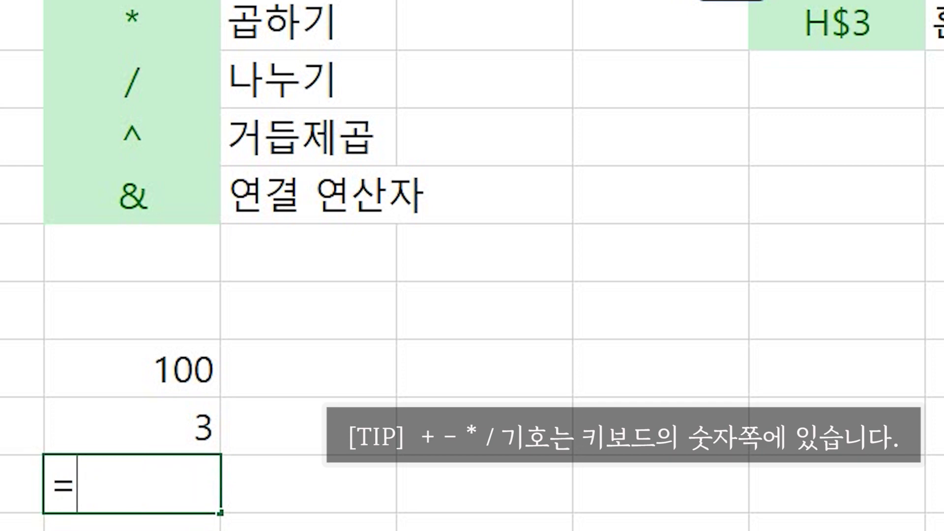
key(Up)
key(Up)
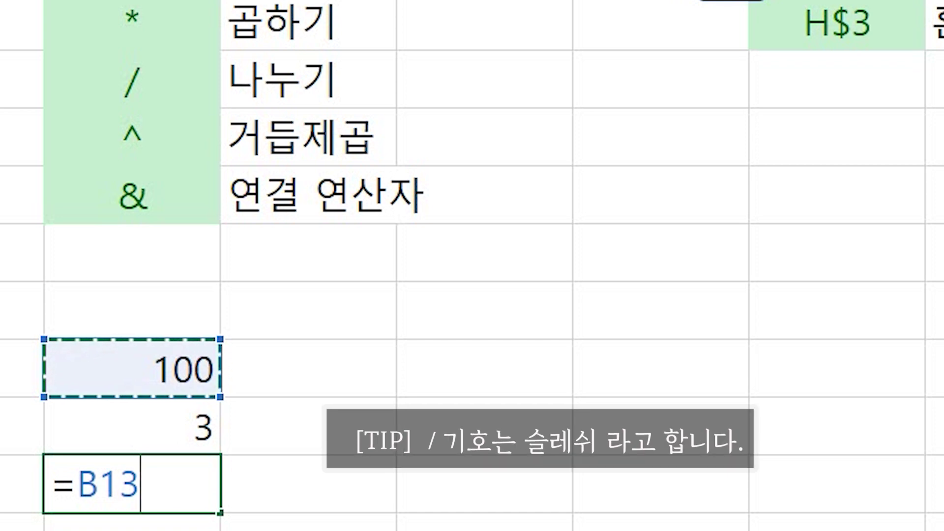
text(/)
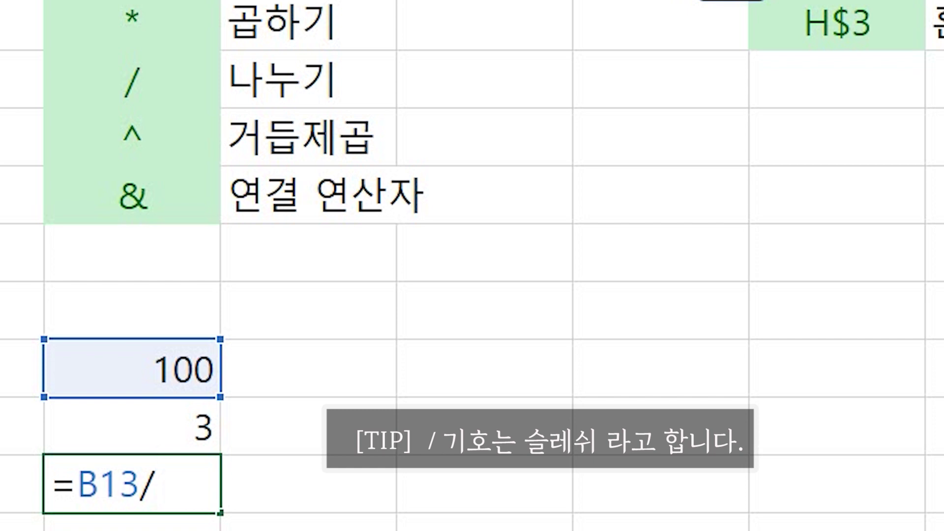
click(132, 426)
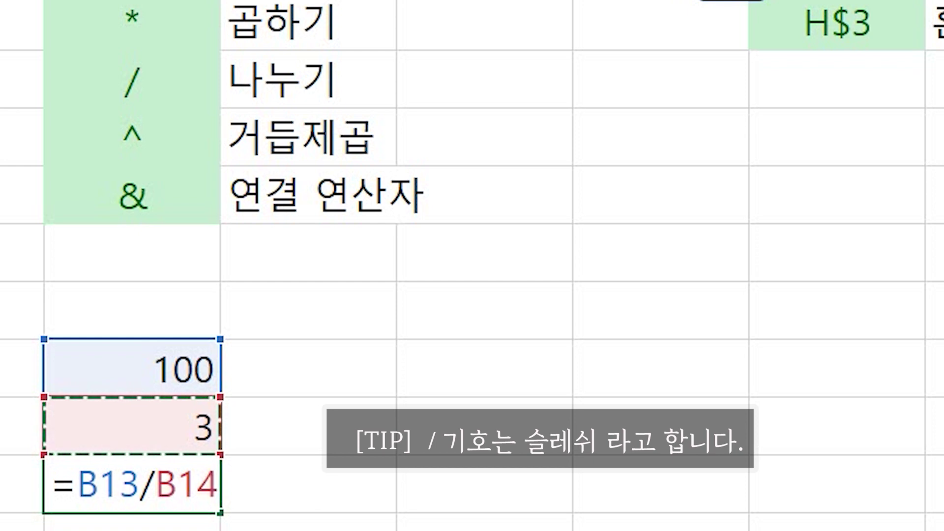
key(Return)
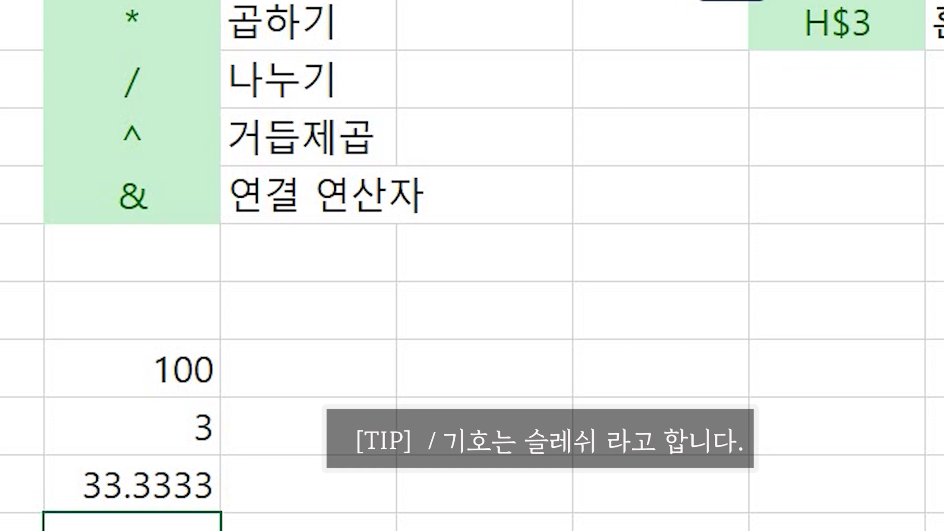
Replace the division in cell B15 with the exponent formula =B13^B14 and reselect the cell
key(Up)
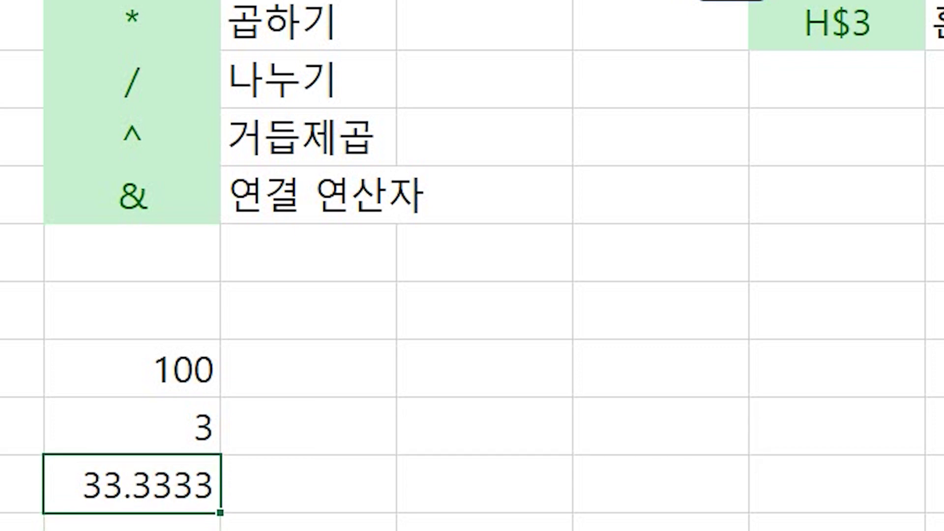
text(=)
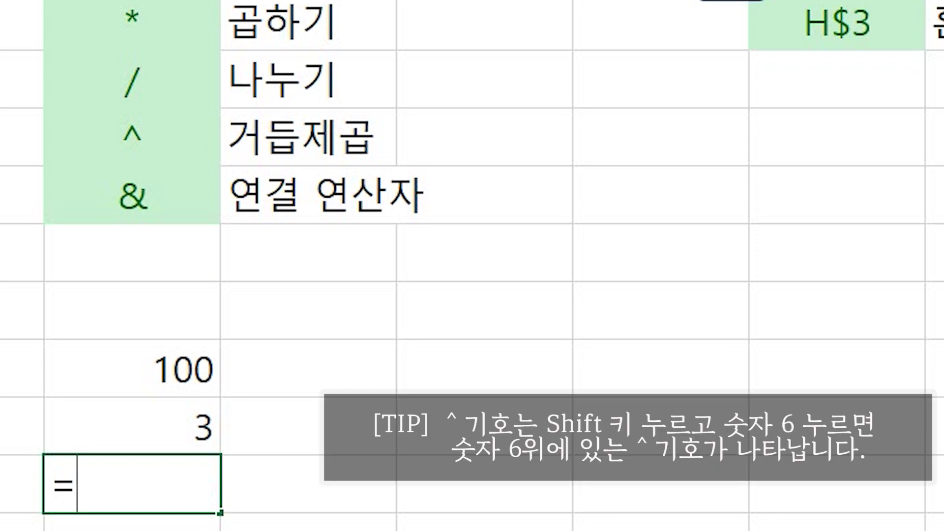
key(Up)
key(Up)
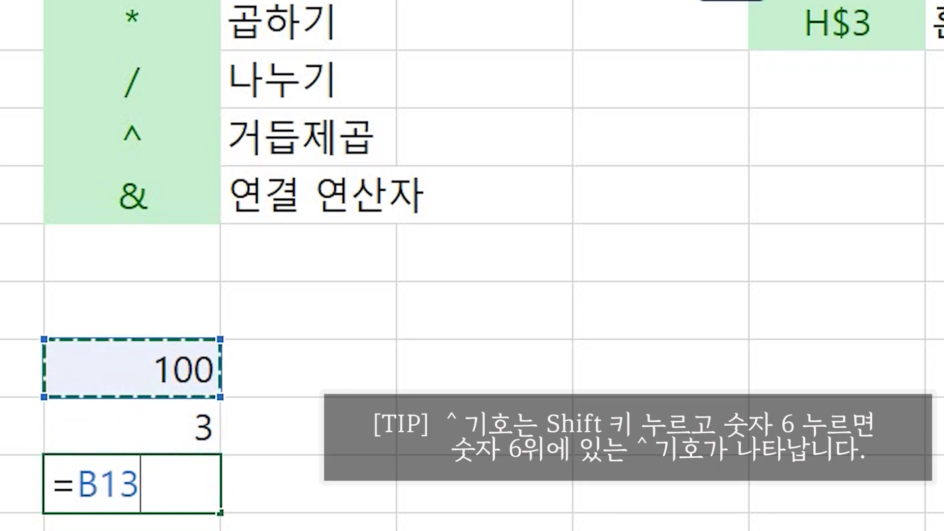
text(^)
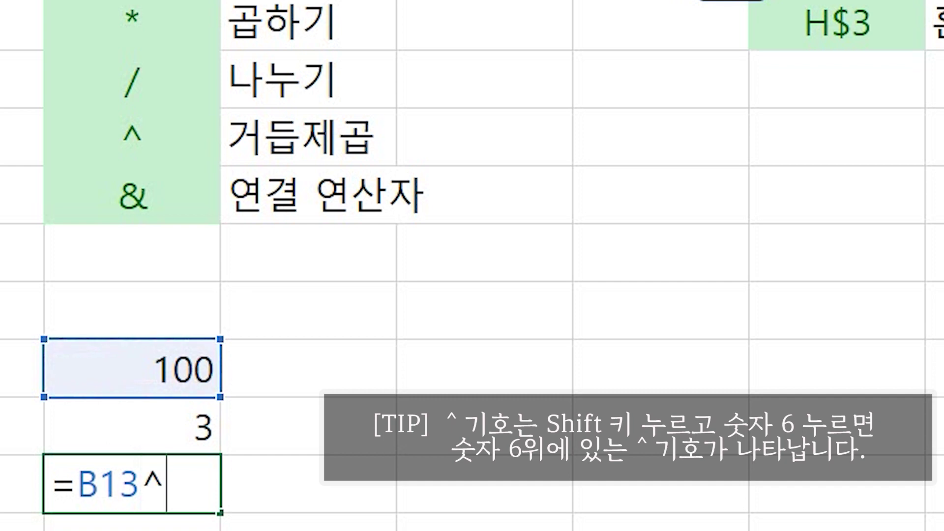
key(Up)
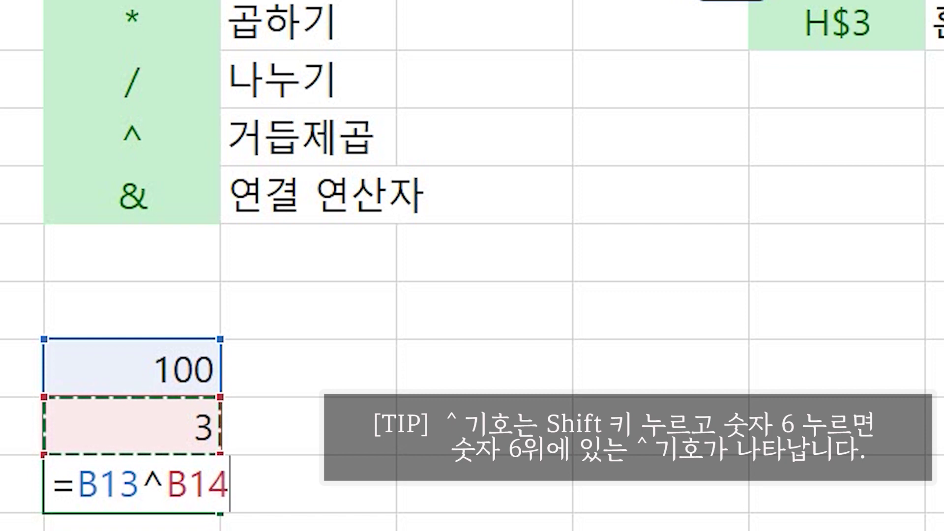
key(Return)
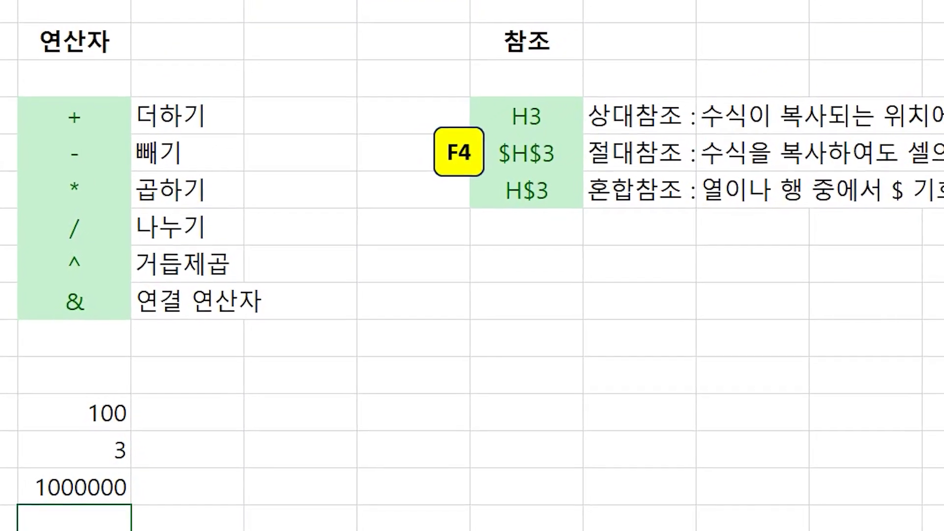
click(79, 487)
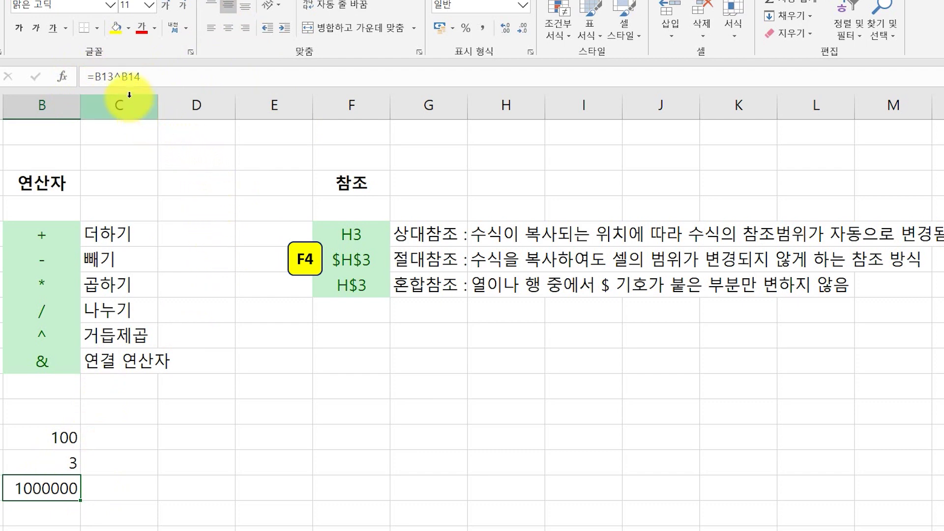
Change the exponent operator in cell B15 to multiplication so the formula reads =B13*B14, and reselect the cell
click(121, 79)
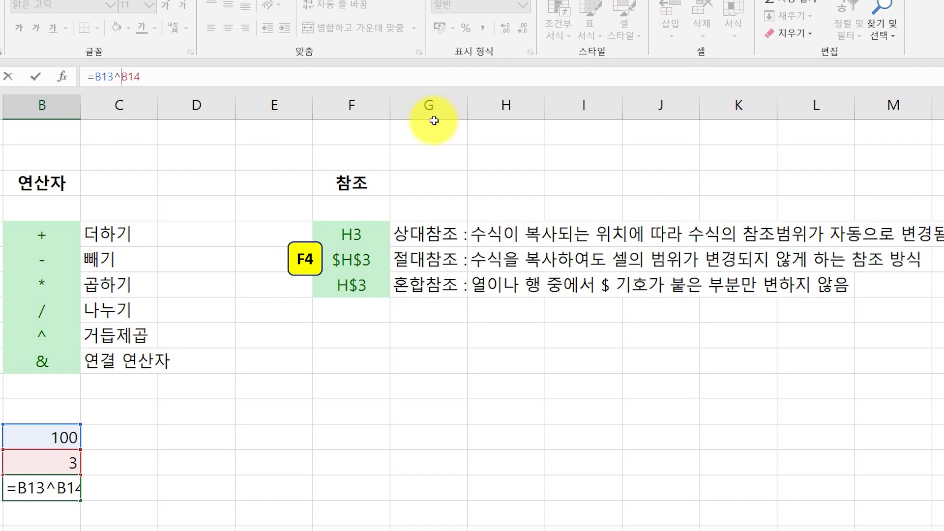
key(BackSpace)
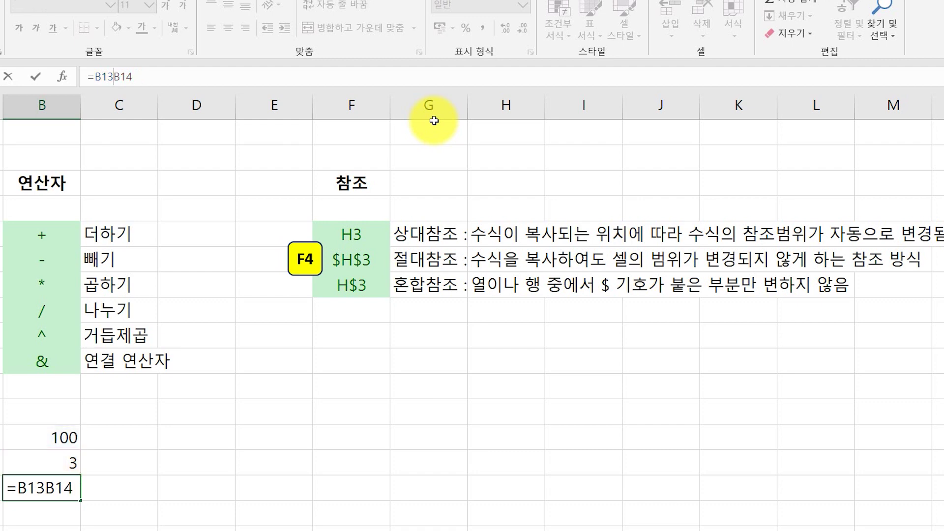
text(*)
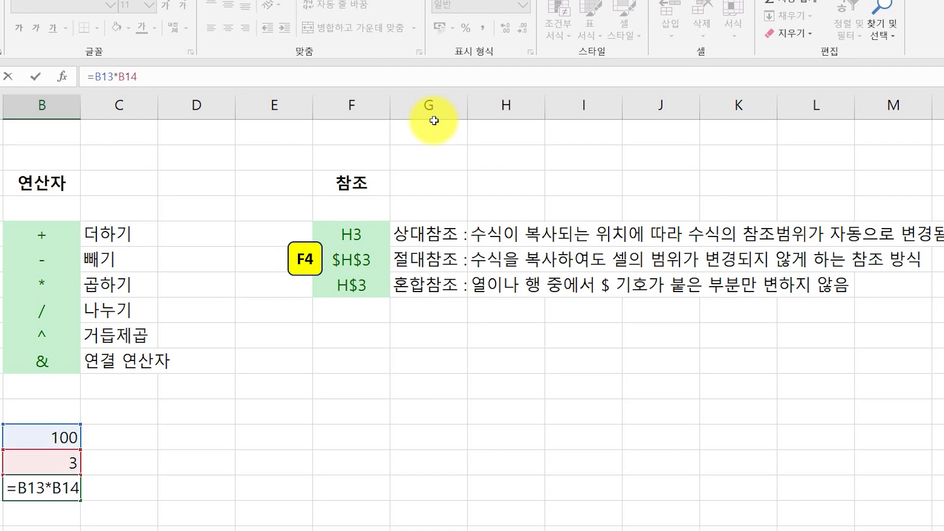
key(Return)
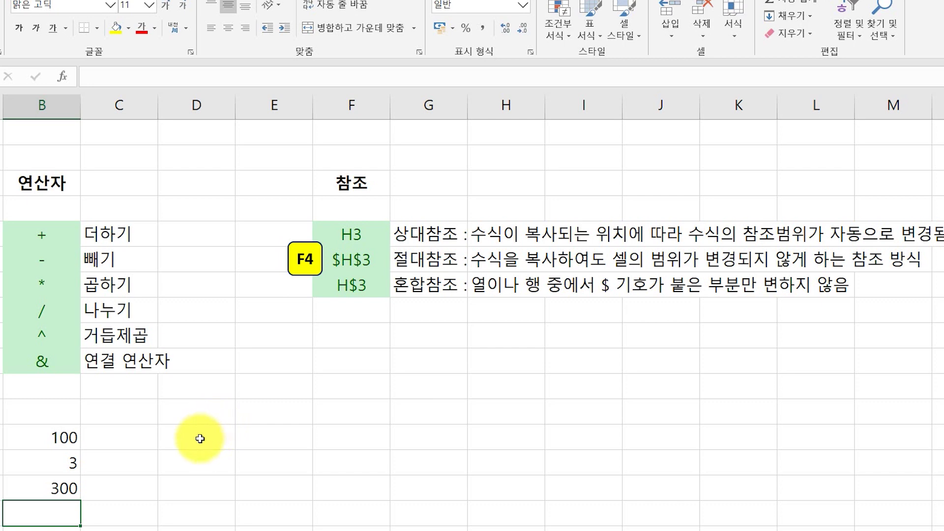
click(69, 489)
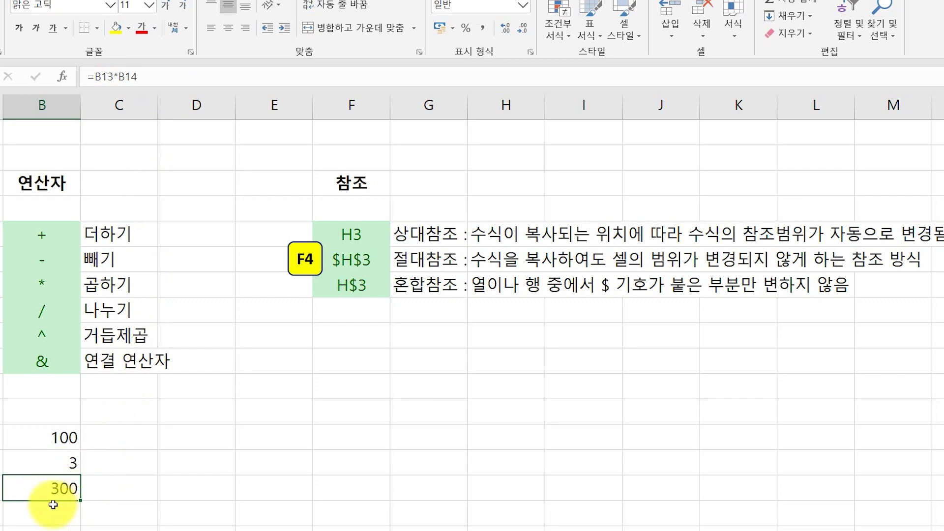
Append the text 개 directly to the end of the multiplication formula in cell B15 and reselect the cell
double_click(78, 489)
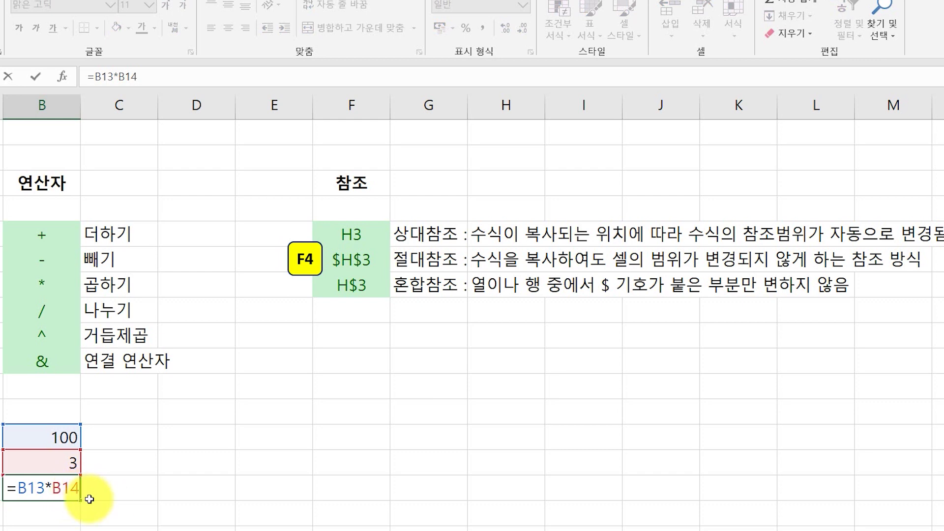
text(개)
key(Return)
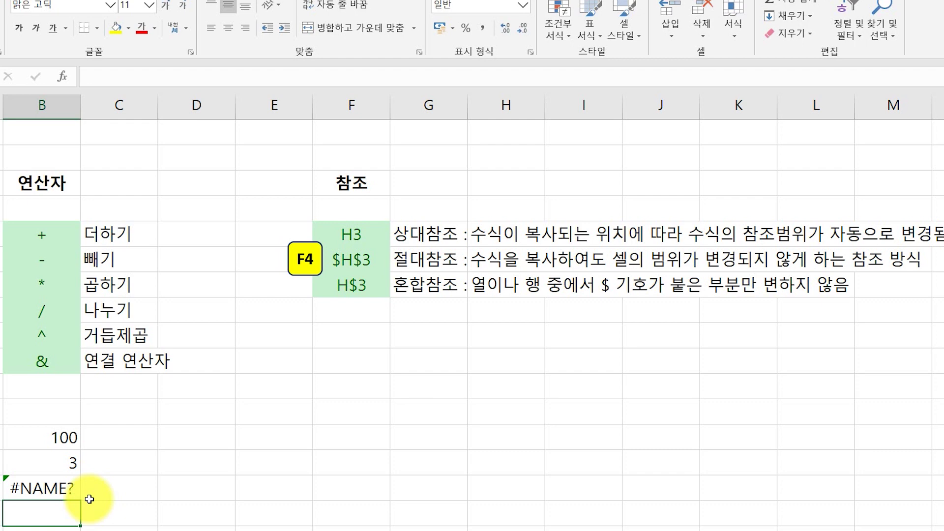
key(Up)
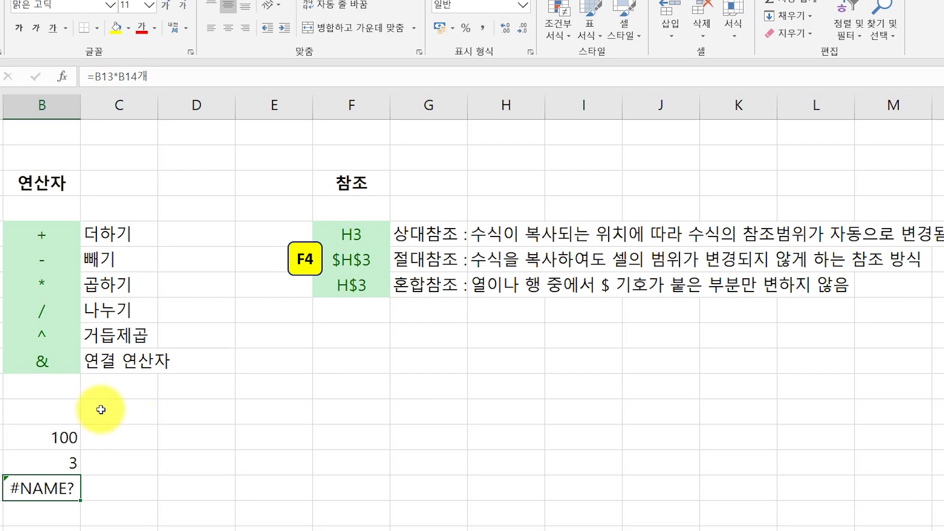
Insert the concatenation operator & before 개 in cell B15 so the formula reads =B13*B14&개
click(141, 77)
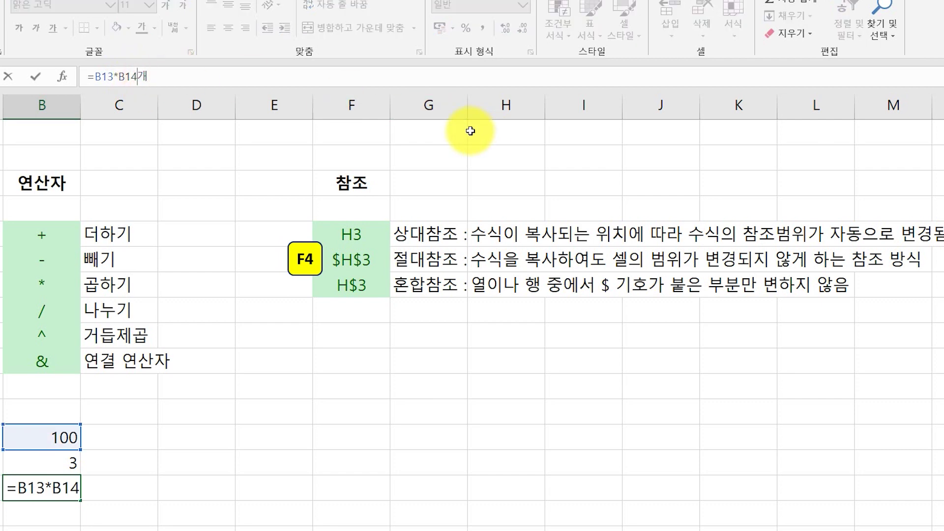
text(&)
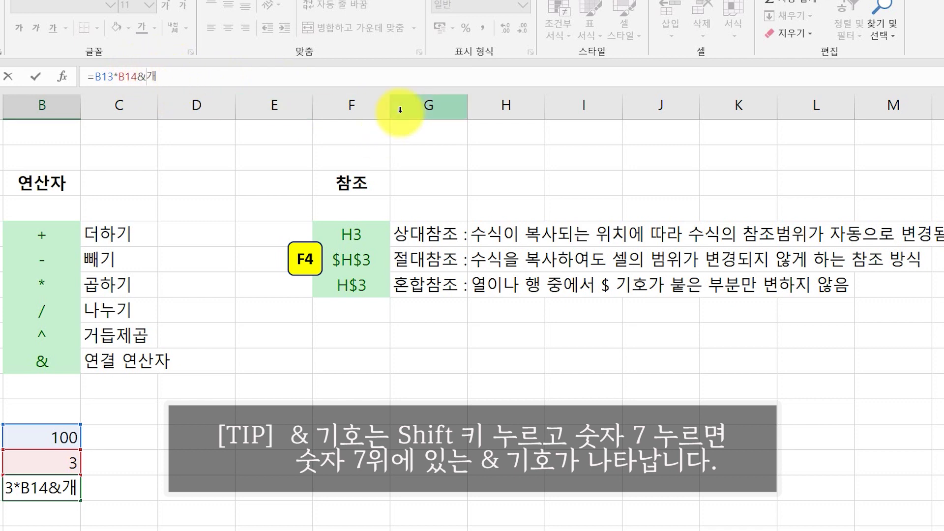
key(Return)
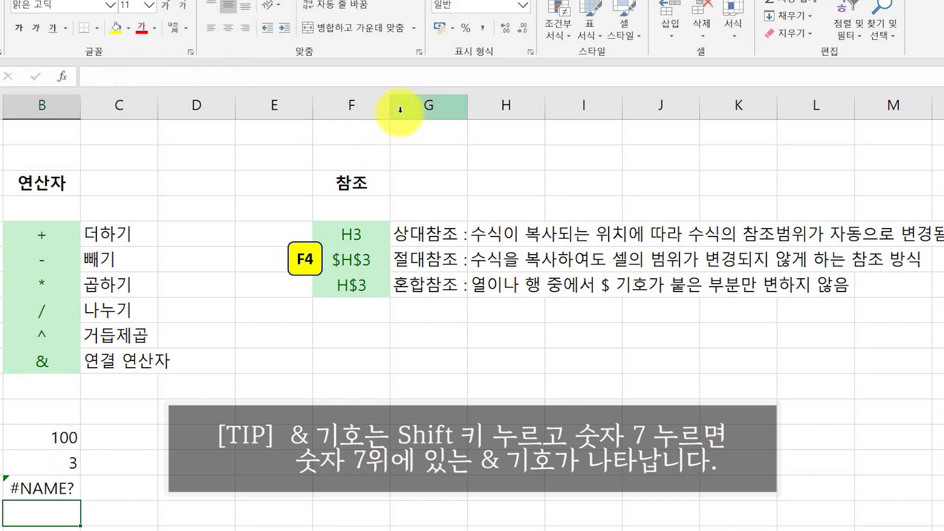
key(Up)
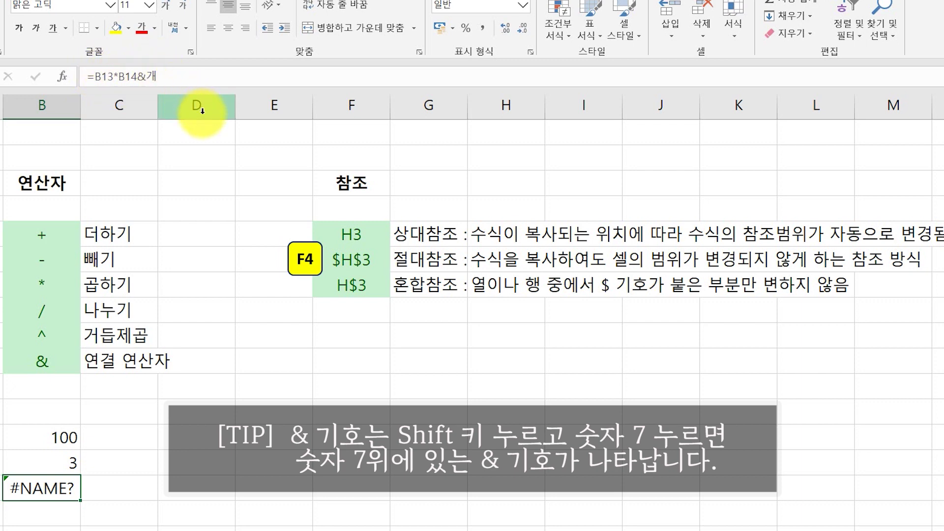
Enclose 개 in double quotation marks so the formula in cell B15 reads =B13*B14&"개", and reselect the cell
click(149, 76)
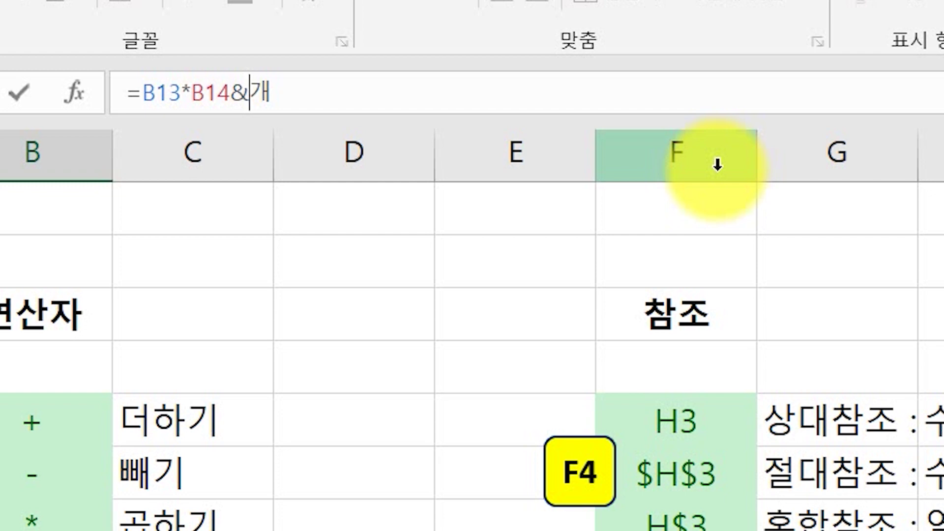
text(")
key(End)
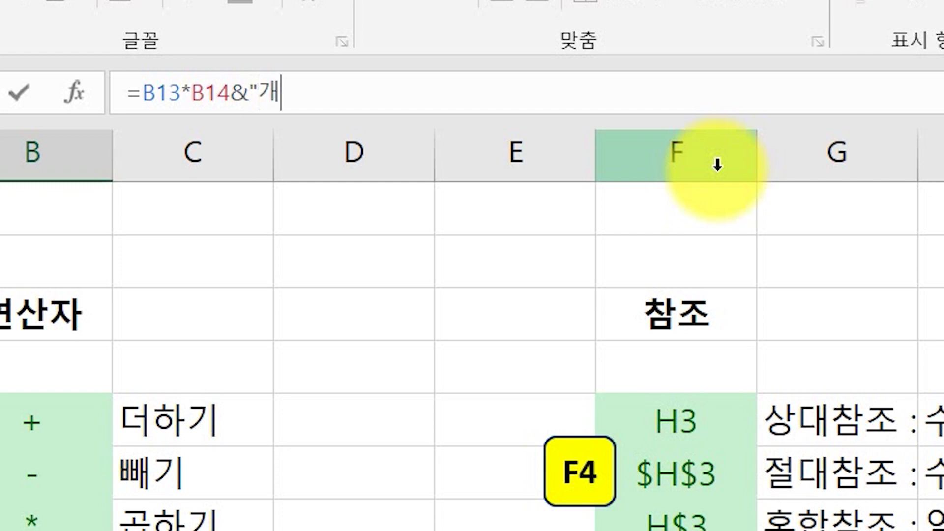
text(")
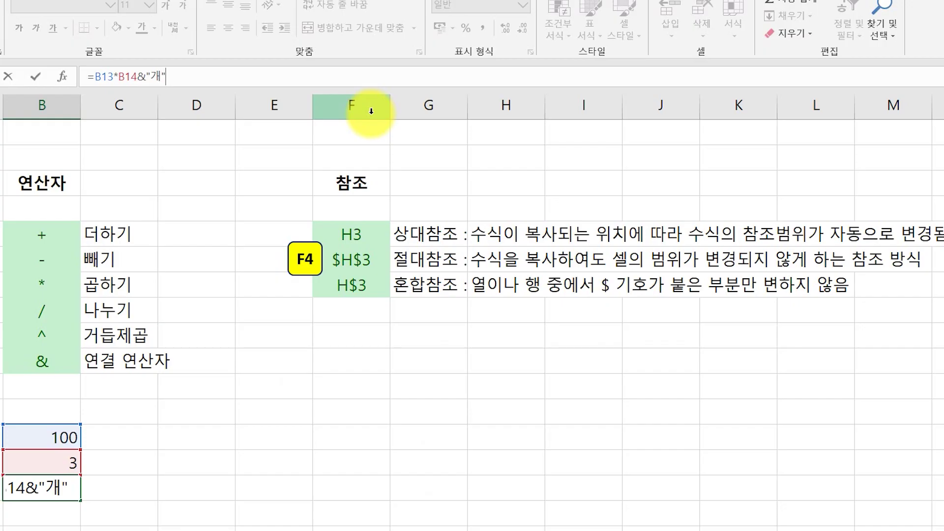
key(Return)
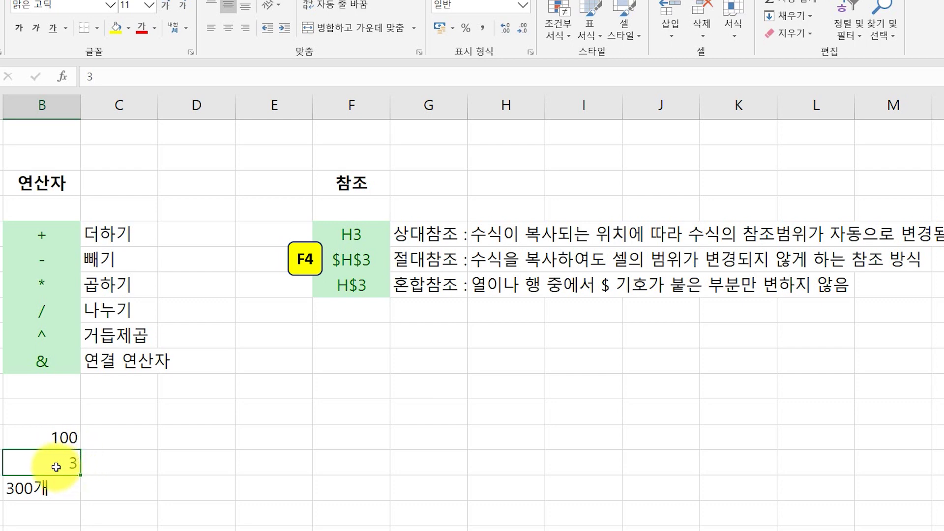
click(48, 494)
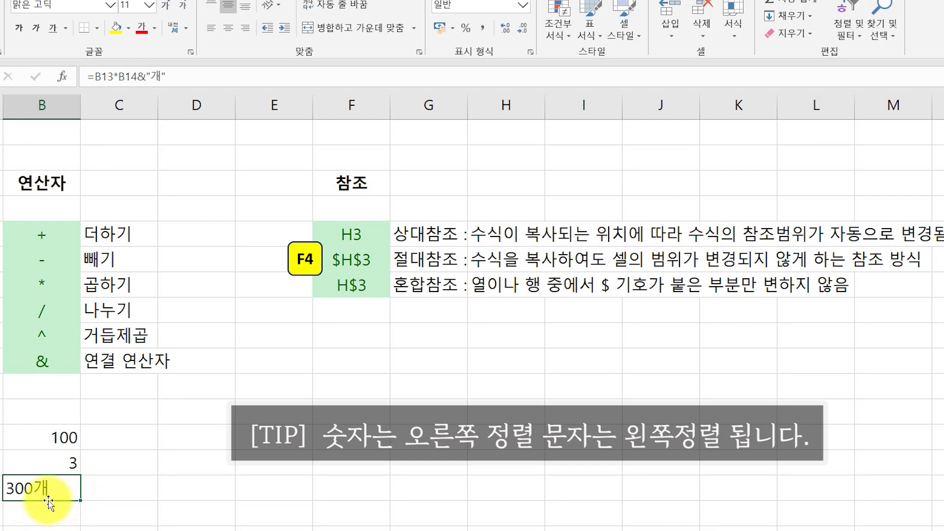
Enter the numbers 1 and 2 in cells D13:D14 and the text 가 and 나 in D15:D16, then select B15
click(211, 435)
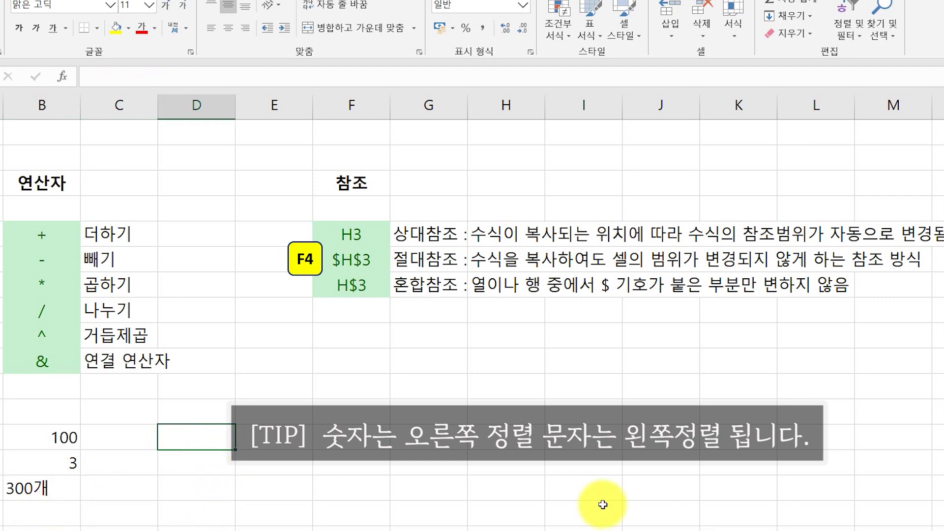
text(1)
key(Return)
text(2)
key(Return)
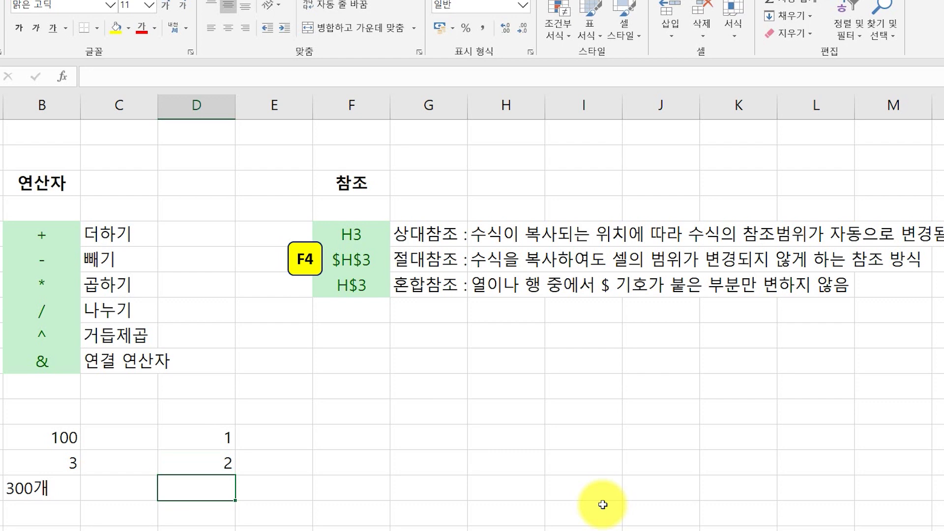
text(가)
key(Return)
text(나)
key(Return)
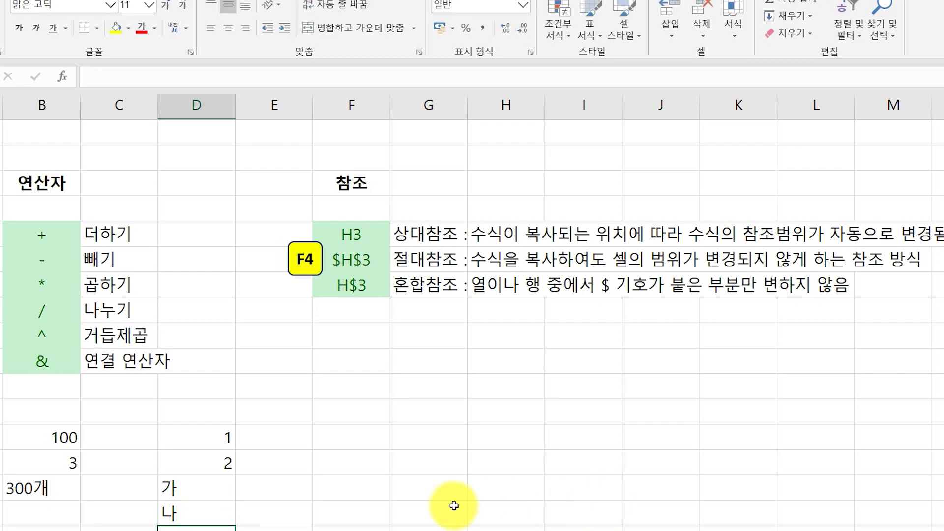
click(34, 489)
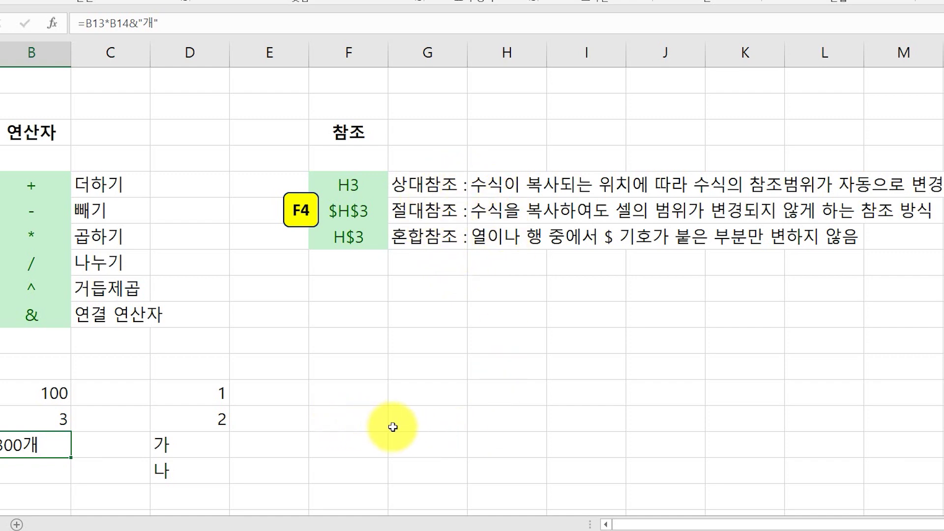
Enter the sample texts 가, 나 and 다 down cells F13 to F15
click(347, 385)
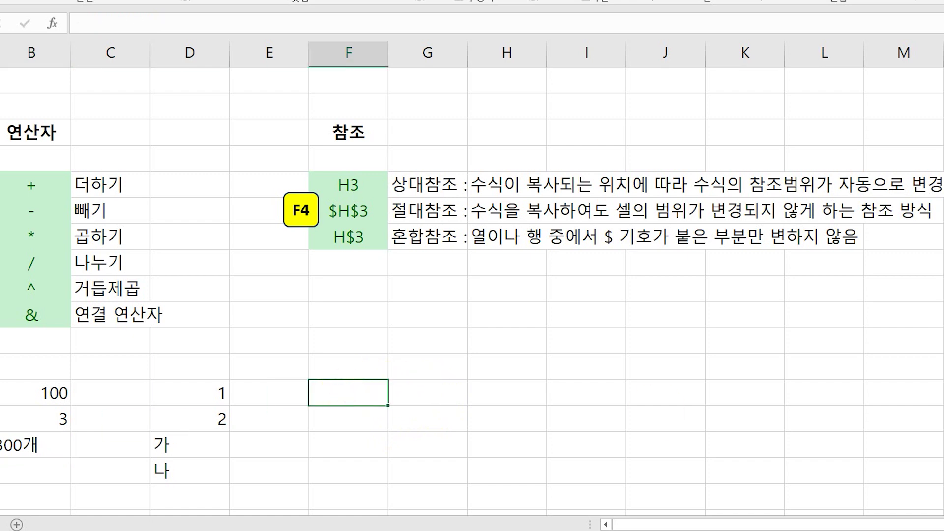
text(가)
key(Return)
text(나')
key(Return)
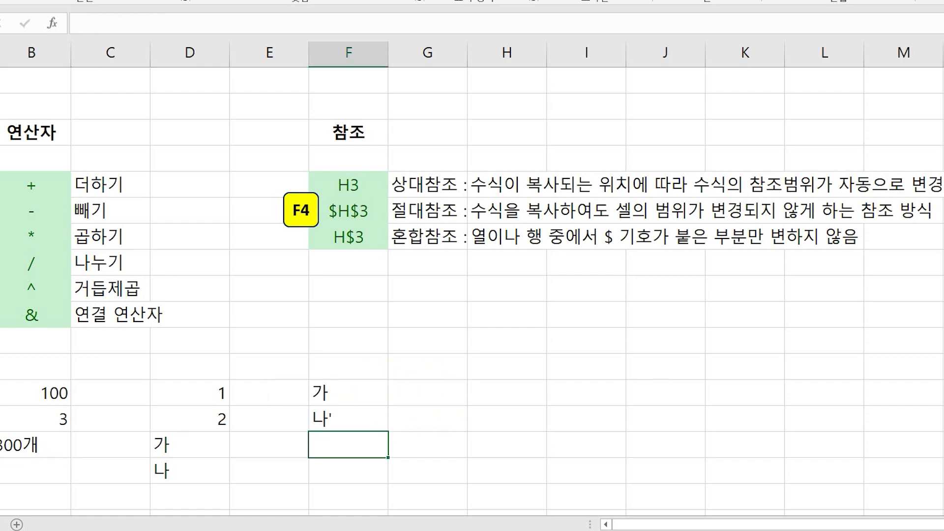
key(Up)
text(나)
key(Return)
text(다)
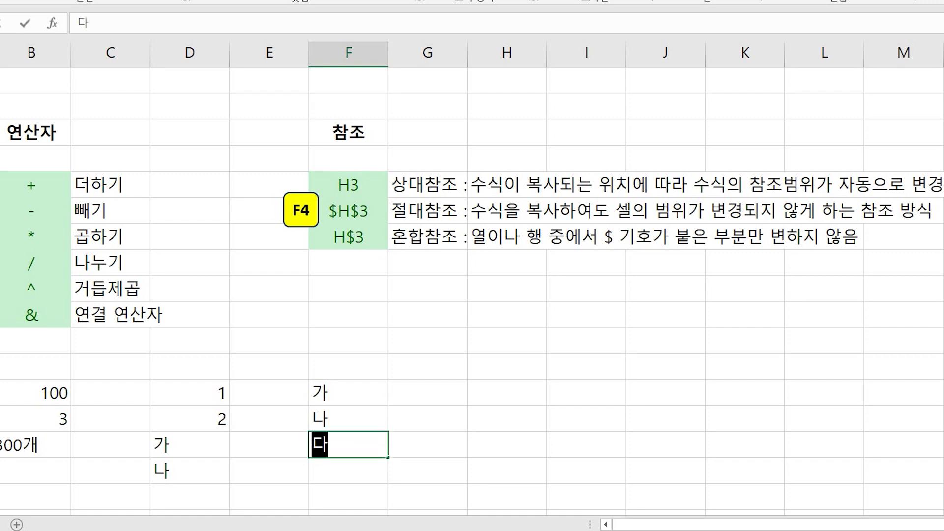
key(Return)
Enter the sample texts 라, 마 and 바 down cells G13 to G15
key(Up)
key(Up)
key(Up)
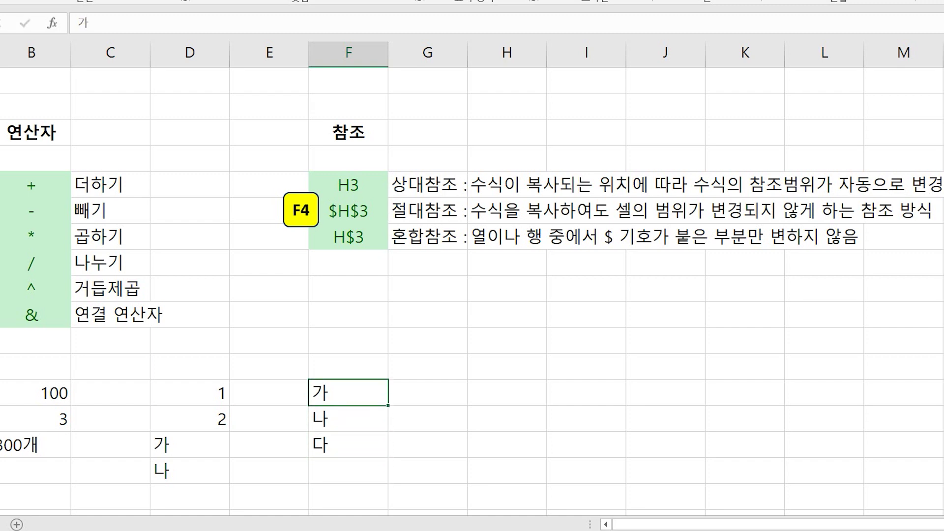
key(Right)
text(라)
key(Return)
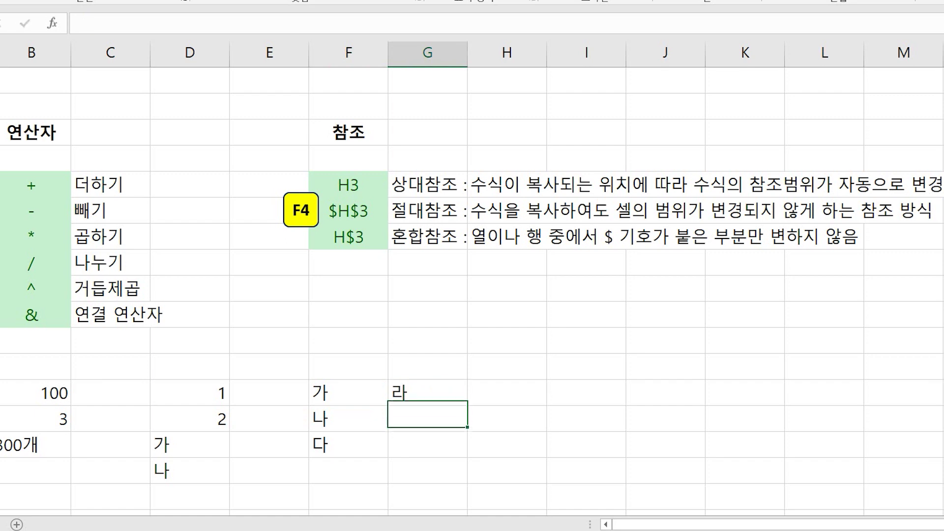
text(마)
key(Return)
text(바)
key(Return)
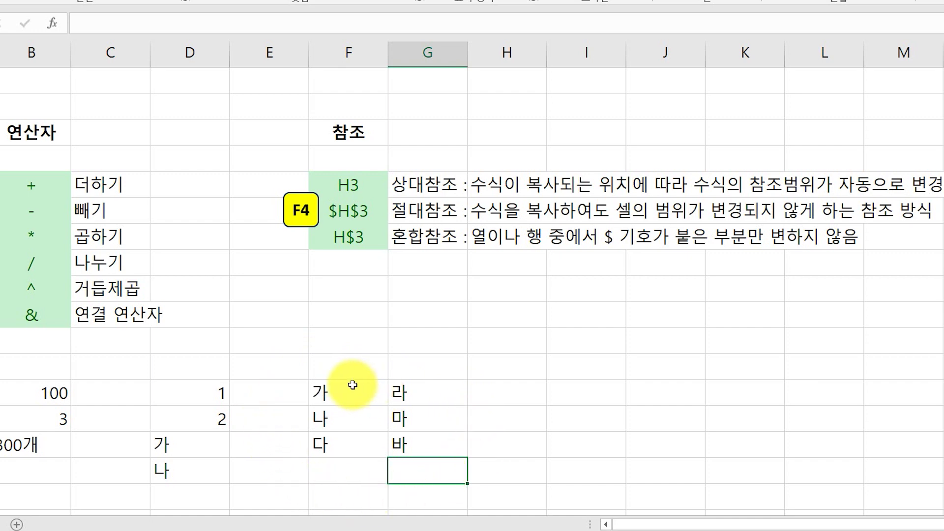
Apply an outside border around the sample text range F13:G15 and deselect the range
drag(344, 392, 427, 445)
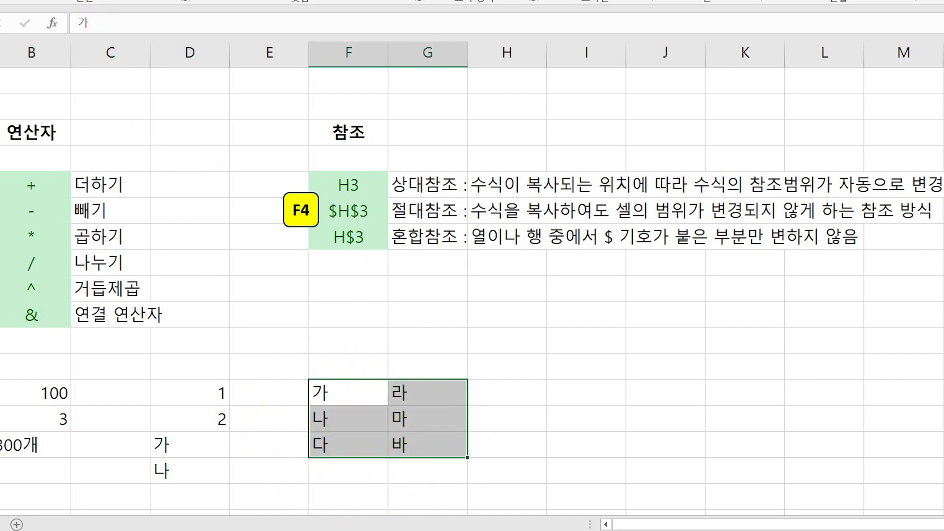
click(98, 0)
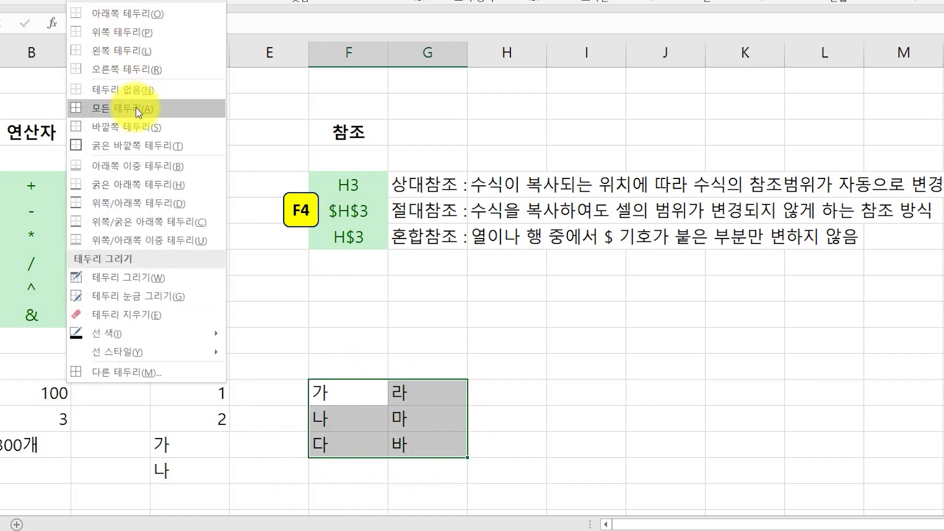
click(136, 127)
click(656, 446)
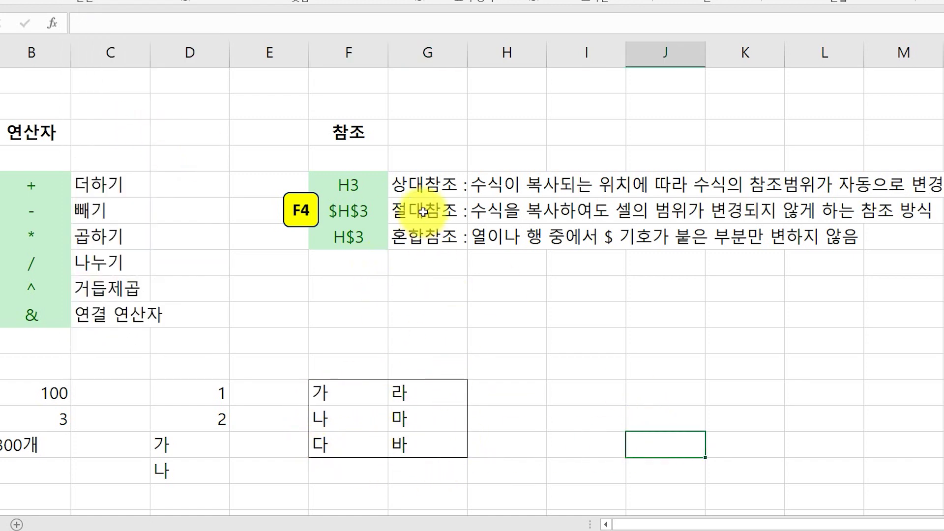
Enter the relative reference formula =F13 in cell I13 and reselect the cell
click(570, 392)
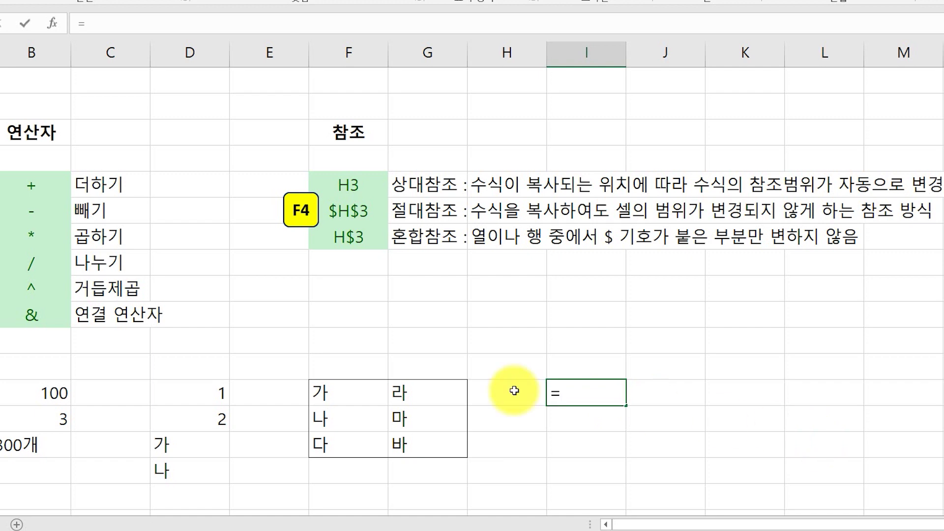
click(331, 394)
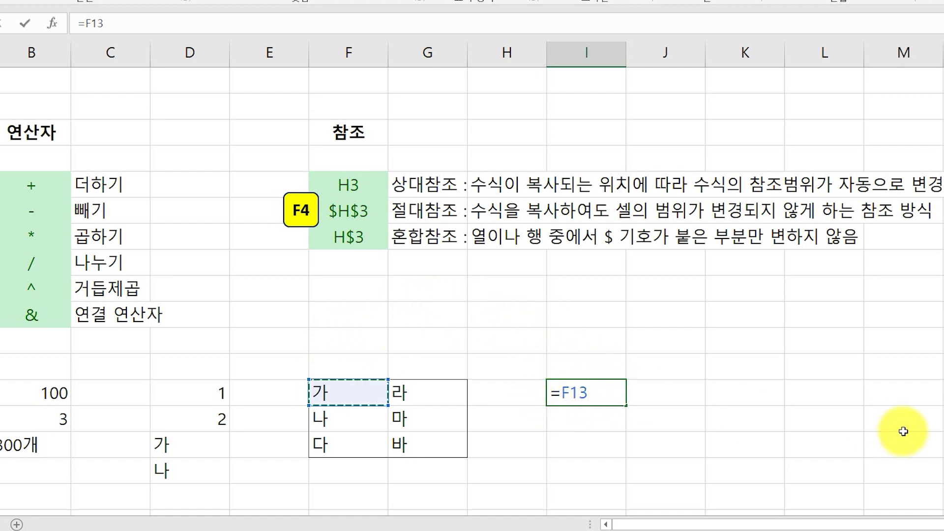
key(Return)
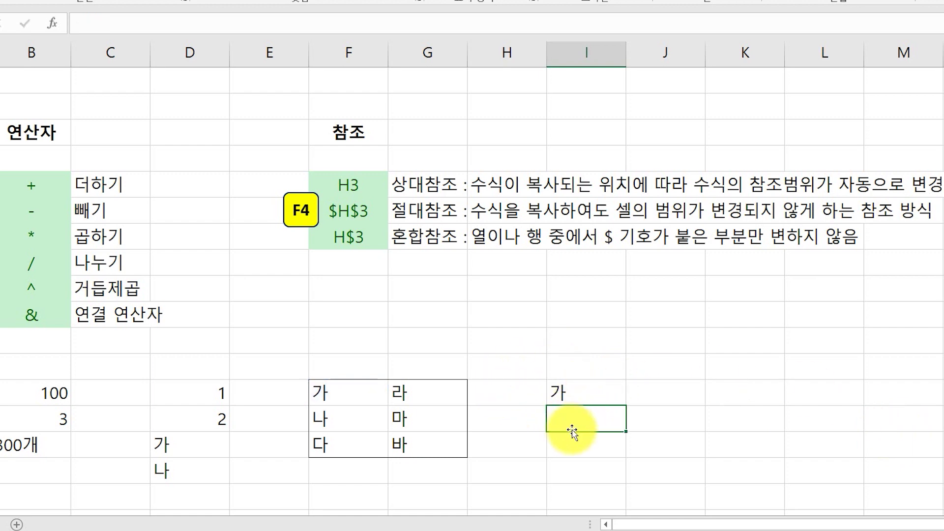
click(584, 392)
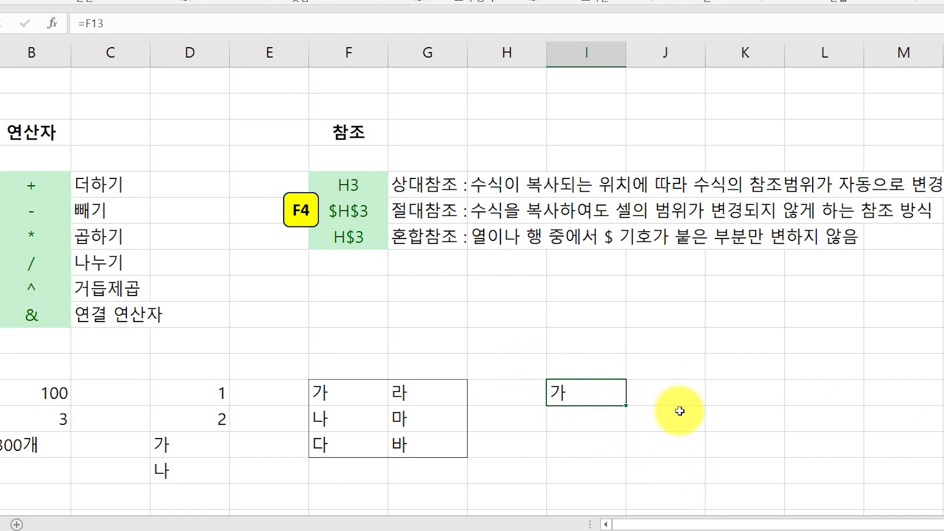
scroll(669, 408, up, 2)
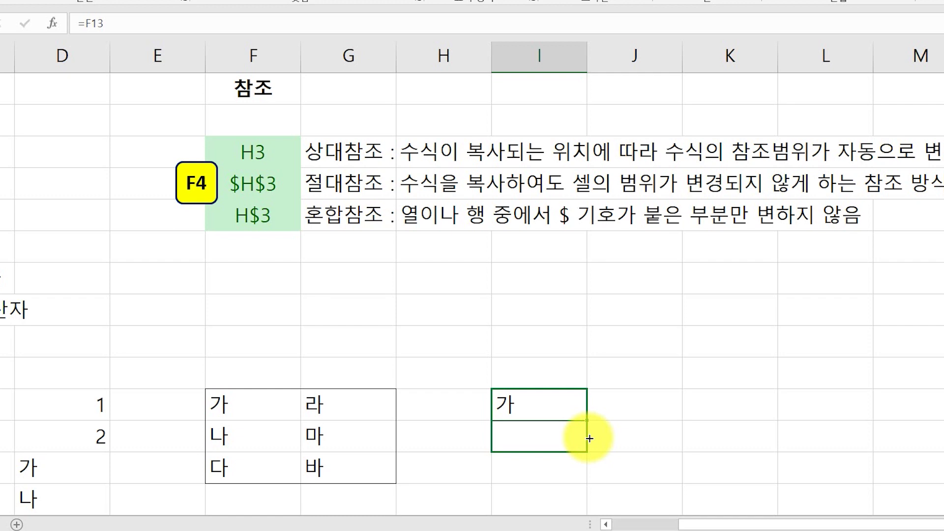
Fill the relative reference formula from I13 down through I15 and check the copied reference in I14
drag(588, 438, 589, 439)
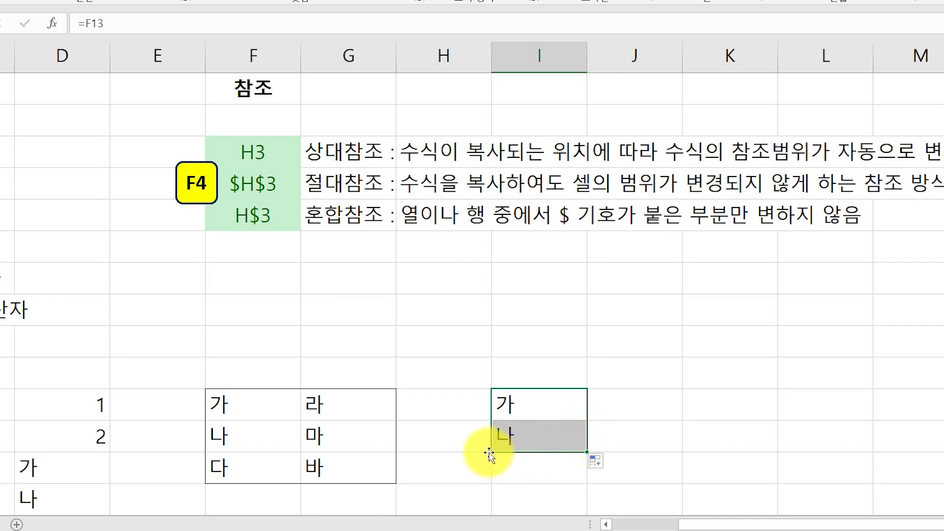
click(529, 416)
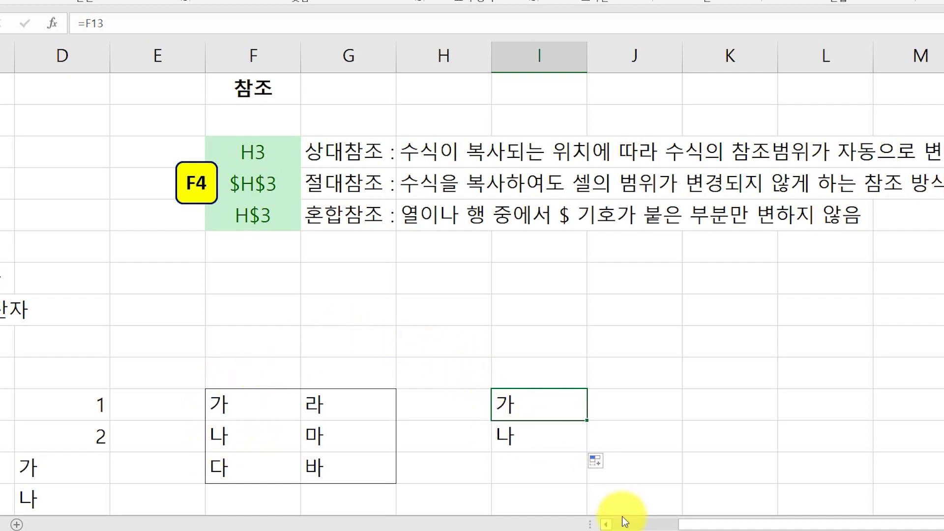
click(551, 437)
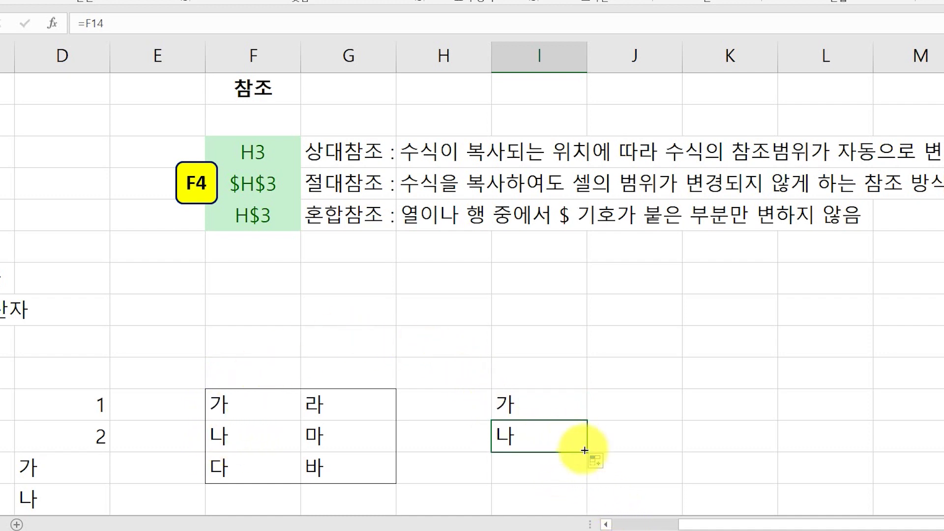
drag(587, 455, 586, 484)
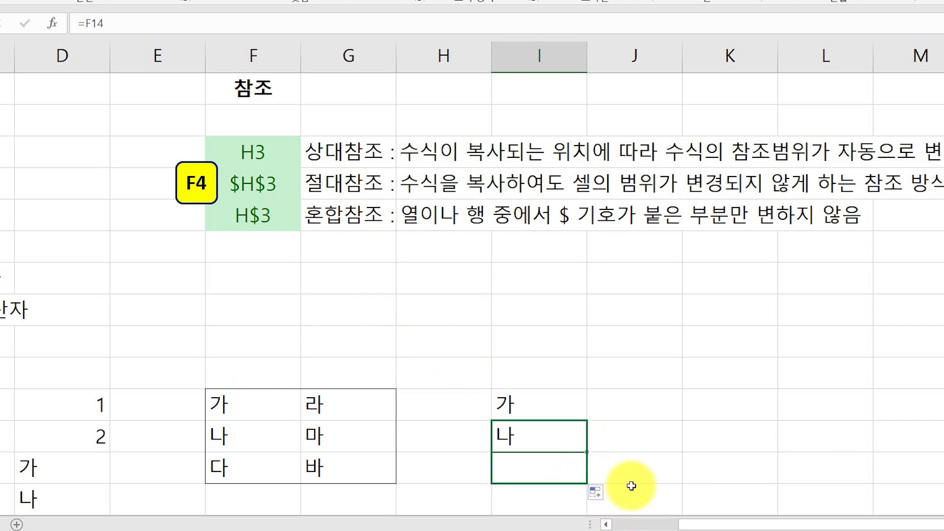
click(656, 459)
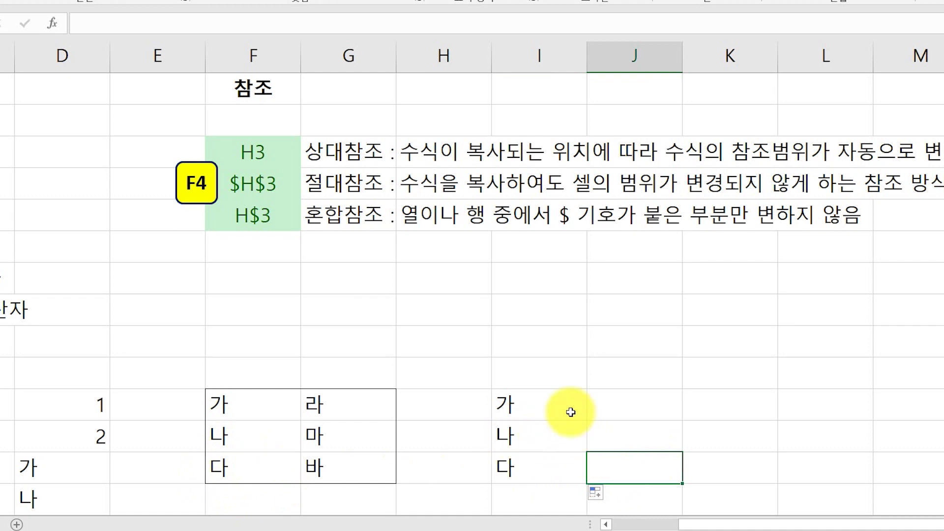
Fill the relative reference formula from I13 across to J13, and from J13 down to J15
click(569, 398)
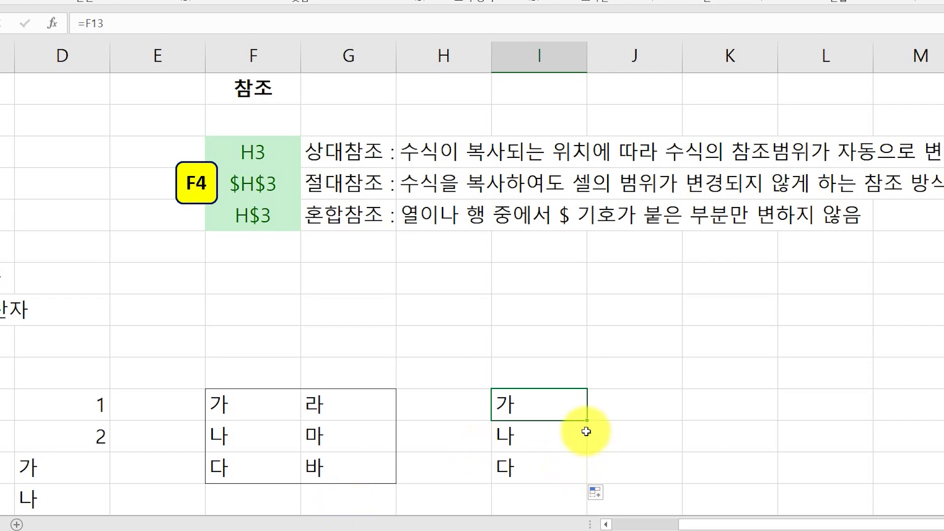
drag(588, 422, 670, 423)
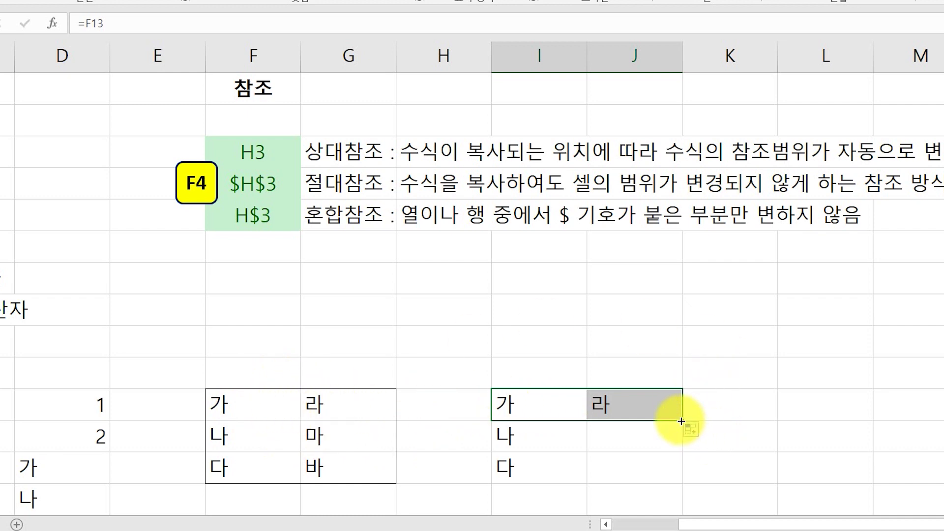
click(764, 417)
click(614, 403)
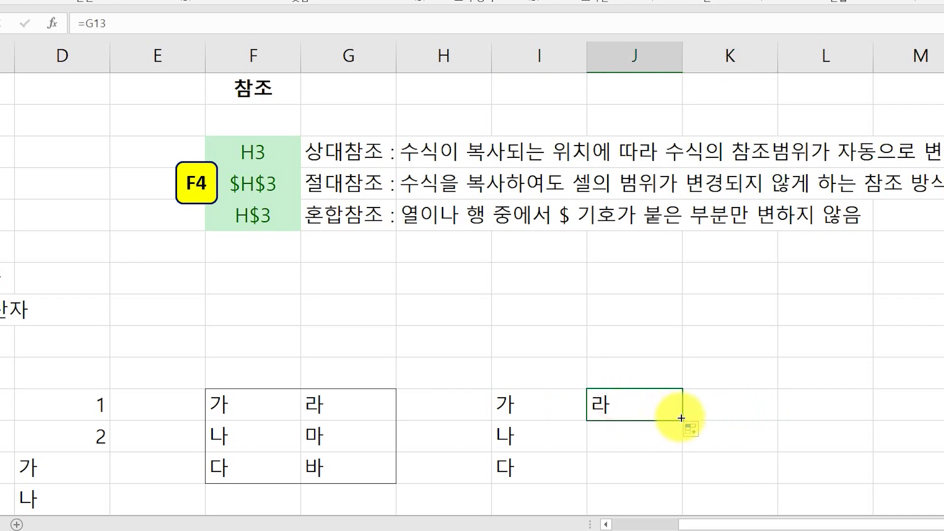
drag(681, 418, 686, 480)
click(764, 460)
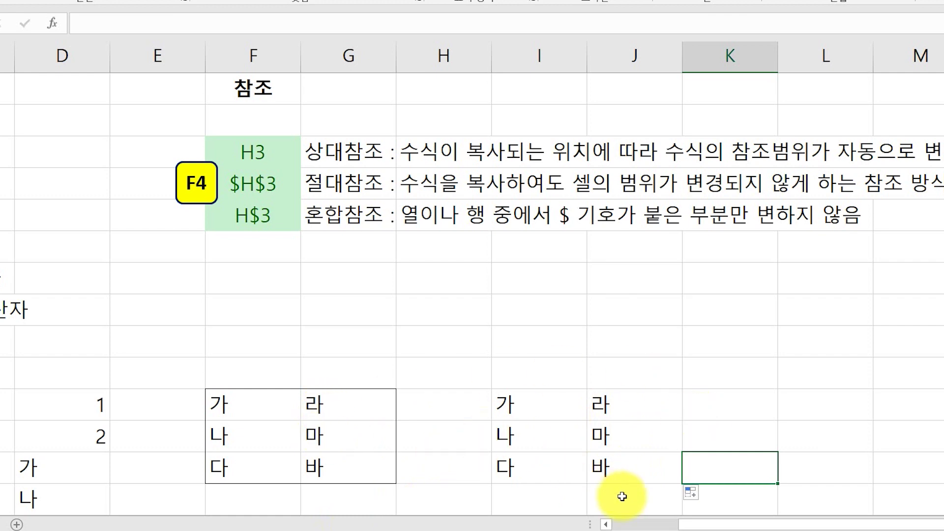
Clear the relative reference formulas from the range I13:J15 and deselect it
click(551, 405)
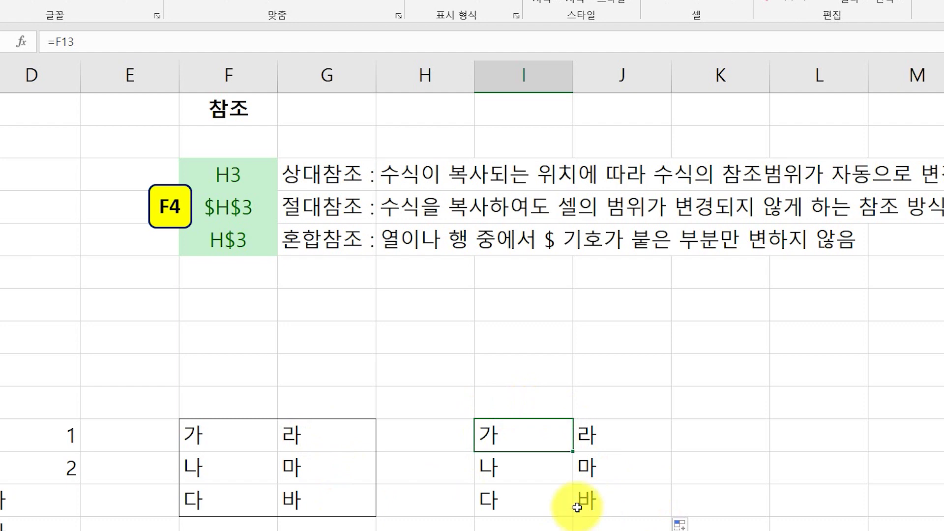
mouse_move(521, 436)
mouse_down()
mouse_move(541, 440)
mouse_move(608, 507)
mouse_up()
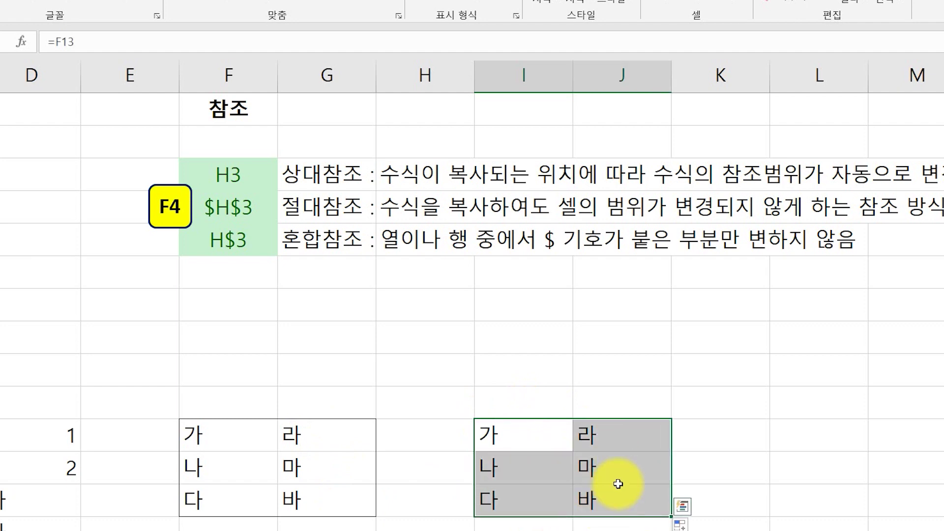
key(Delete)
click(696, 494)
Enter the absolute reference formula =$F$13 in cell I13 and fill it down to I15
click(521, 441)
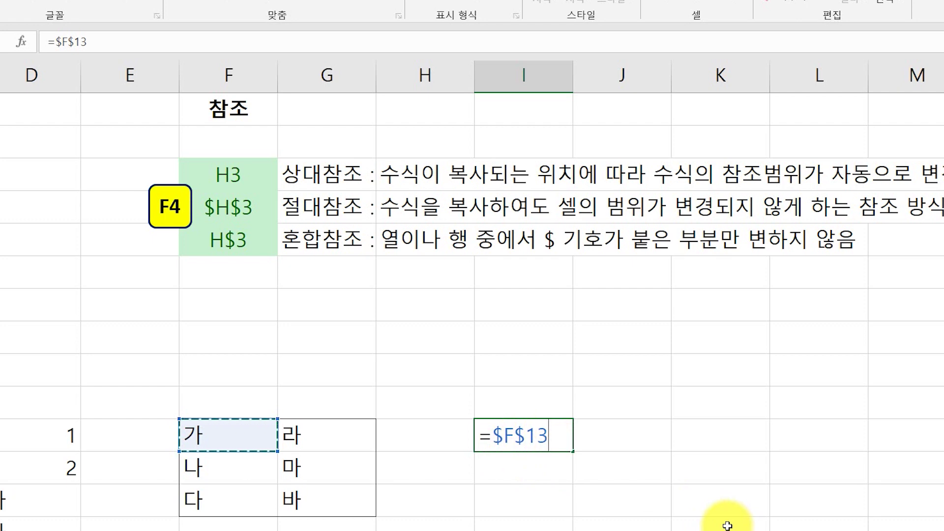
key(Return)
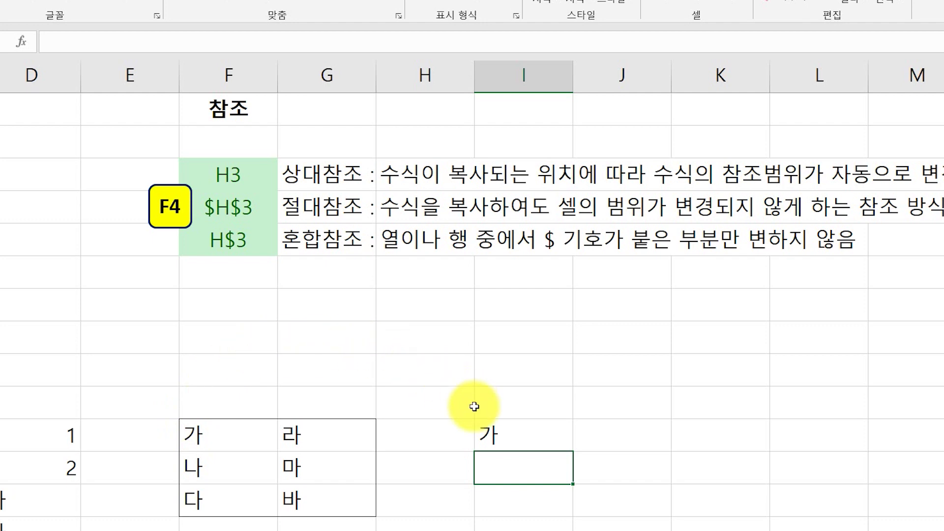
click(482, 428)
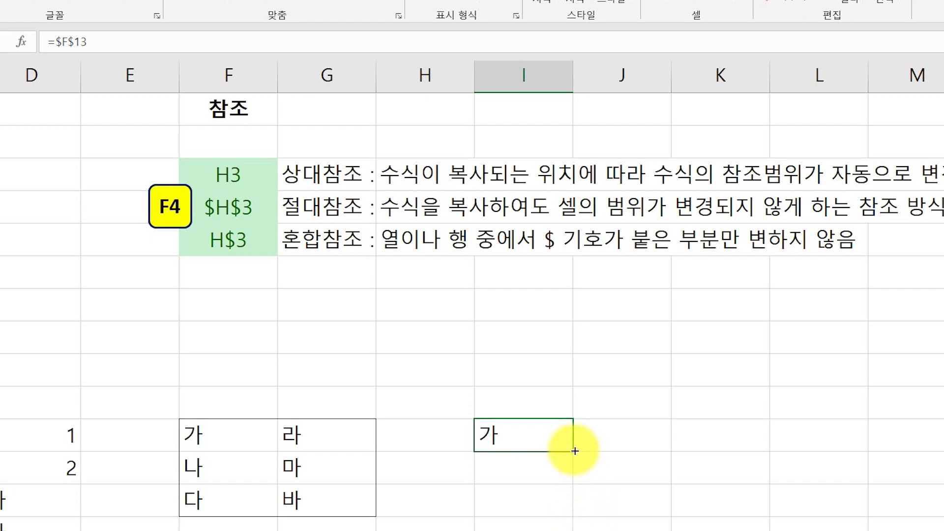
drag(574, 451, 555, 505)
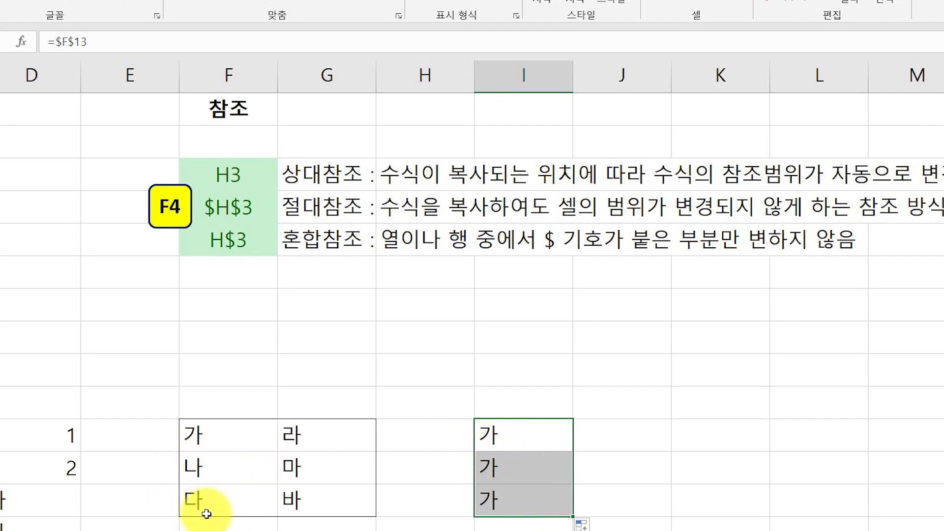
Check I13 against its source cell F13 and fill the absolute reference formula across into J13:J15
click(534, 433)
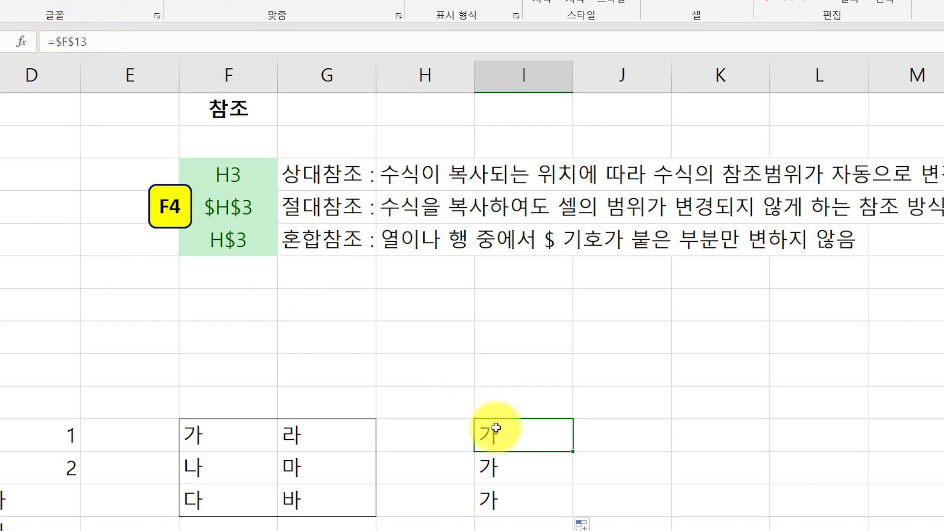
click(206, 438)
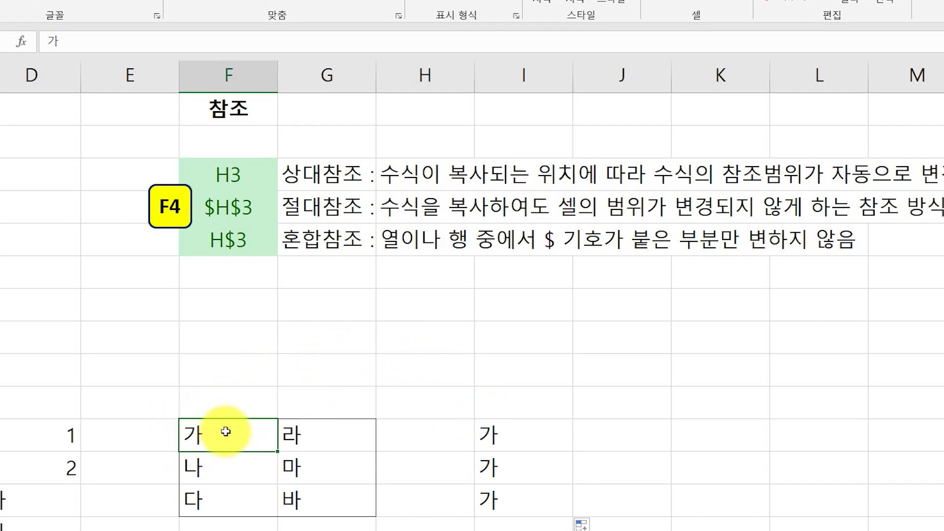
click(494, 434)
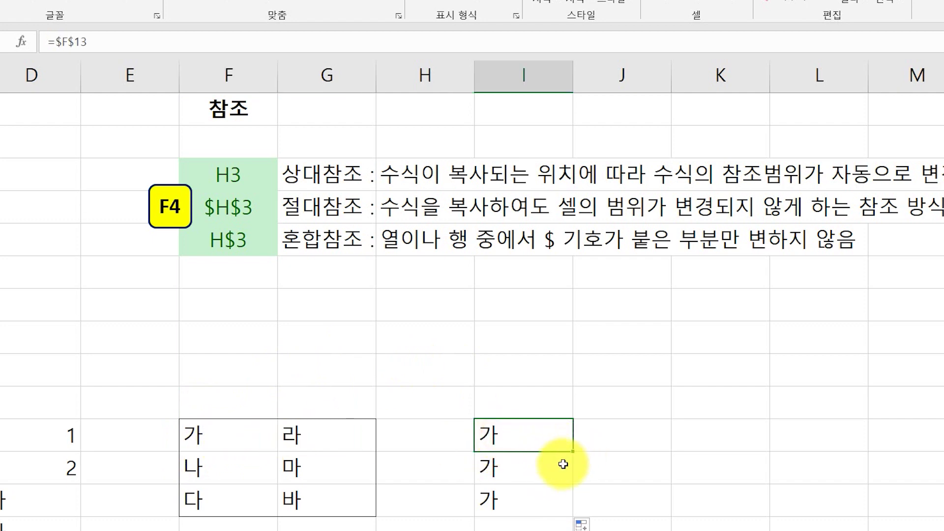
drag(573, 452, 670, 507)
click(753, 480)
Clear the absolute reference formulas from the range I13:J15 and deselect it
click(492, 433)
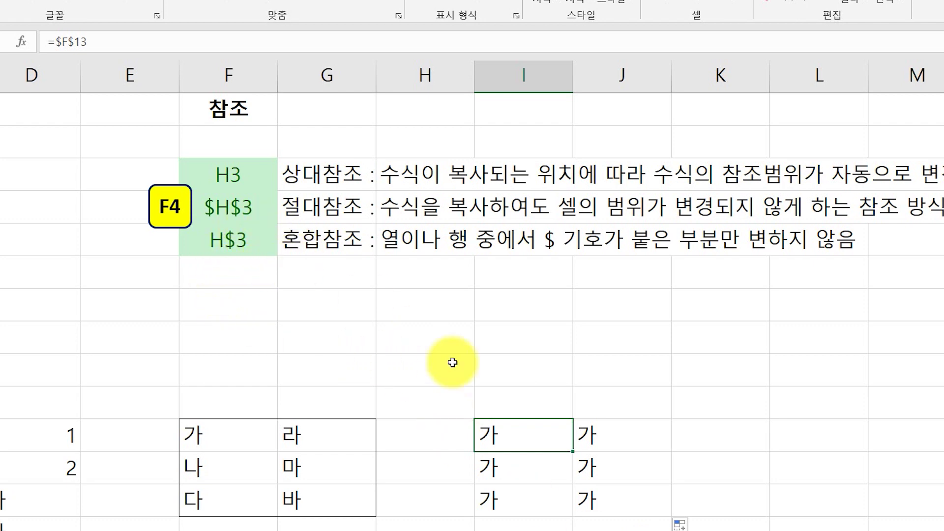
drag(490, 433, 585, 487)
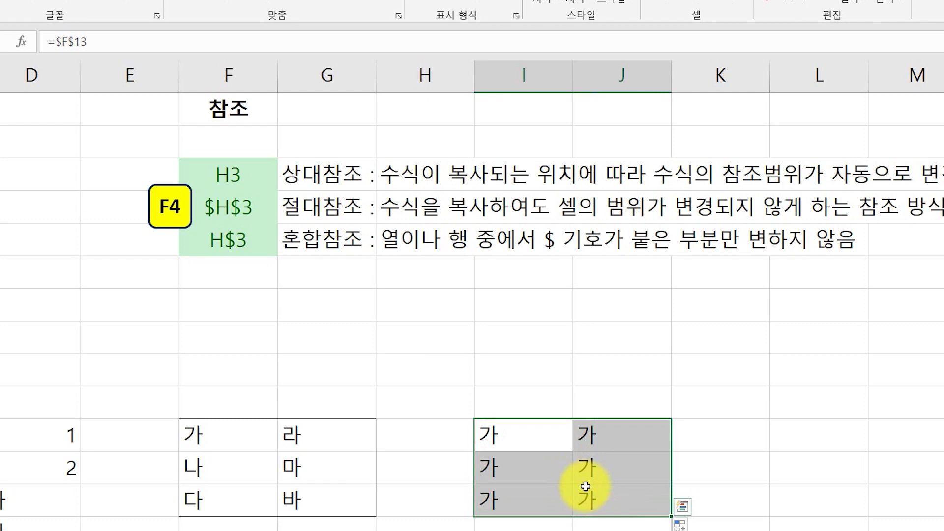
key(Delete)
click(737, 478)
Enter the mixed reference formula =F$13 in cell I13 and fill it down to I15
click(516, 440)
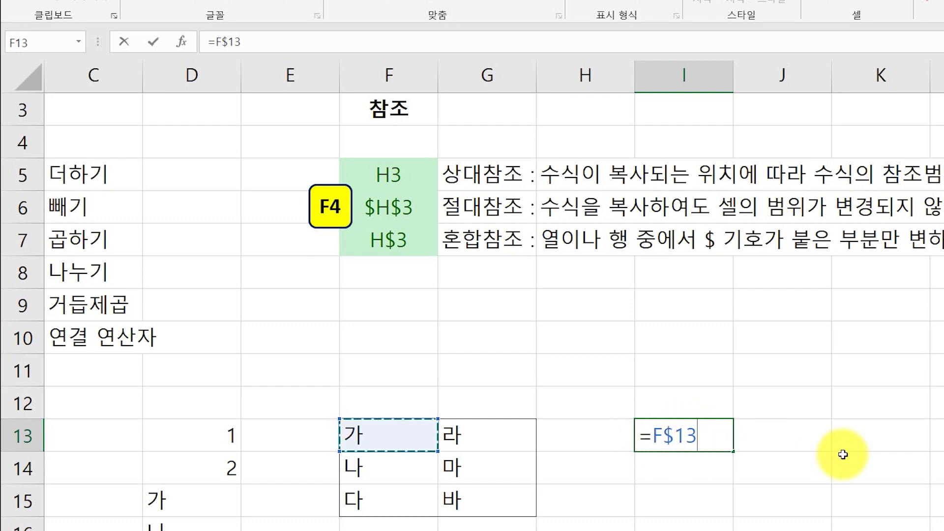
key(Return)
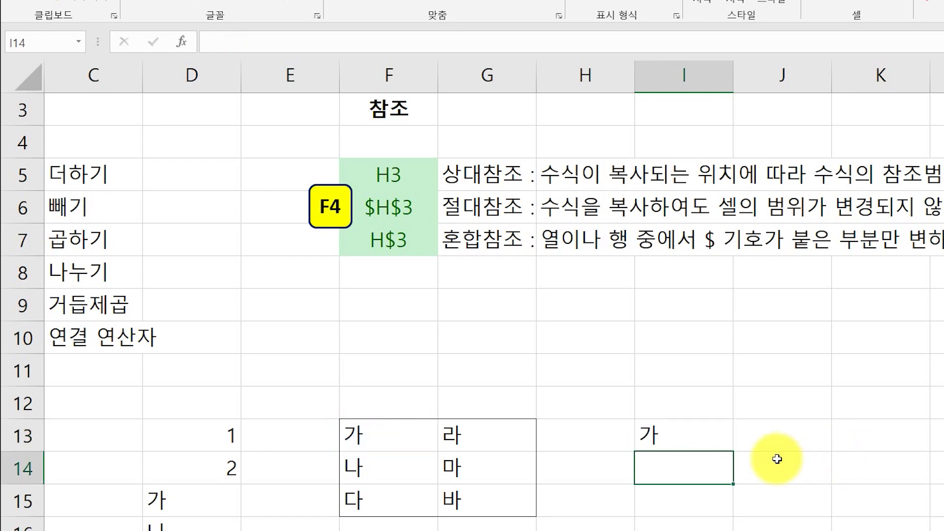
click(689, 438)
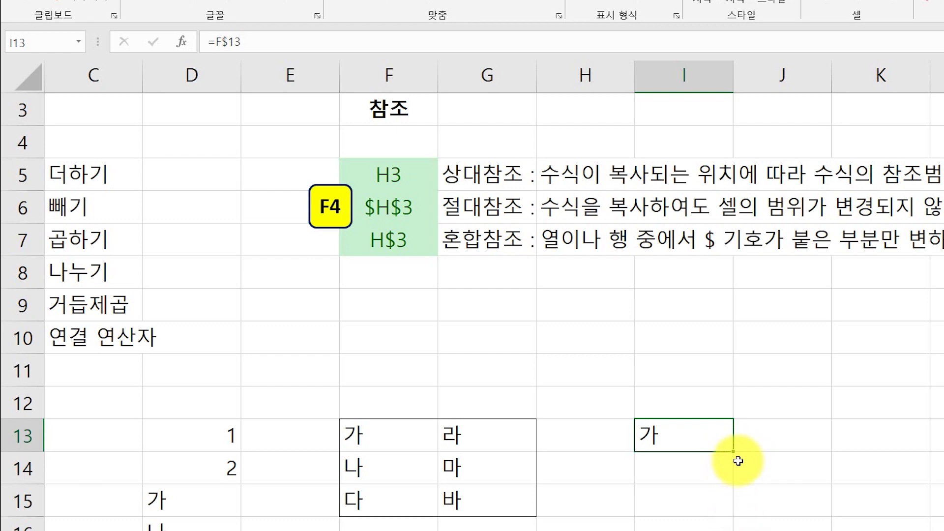
drag(734, 452, 732, 513)
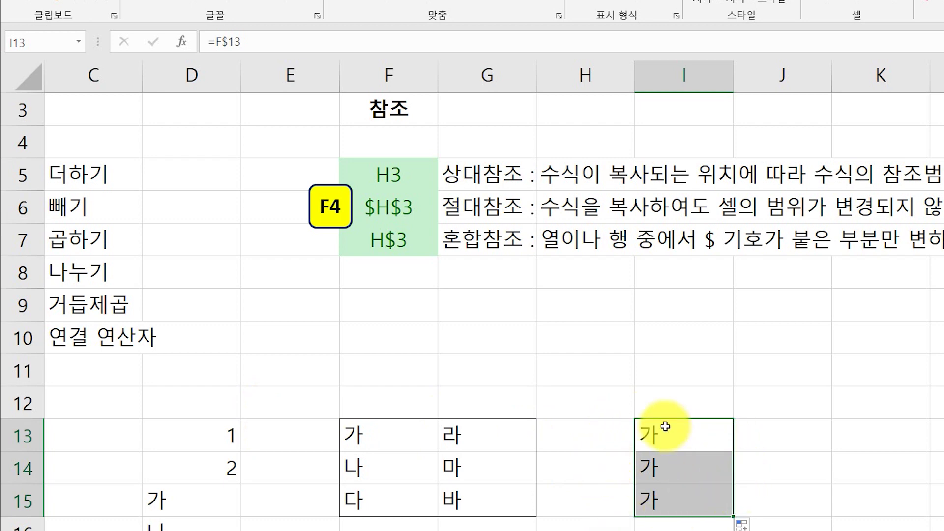
Fill the mixed reference formula from I13 across to J13, and from J13 down to J15
click(676, 437)
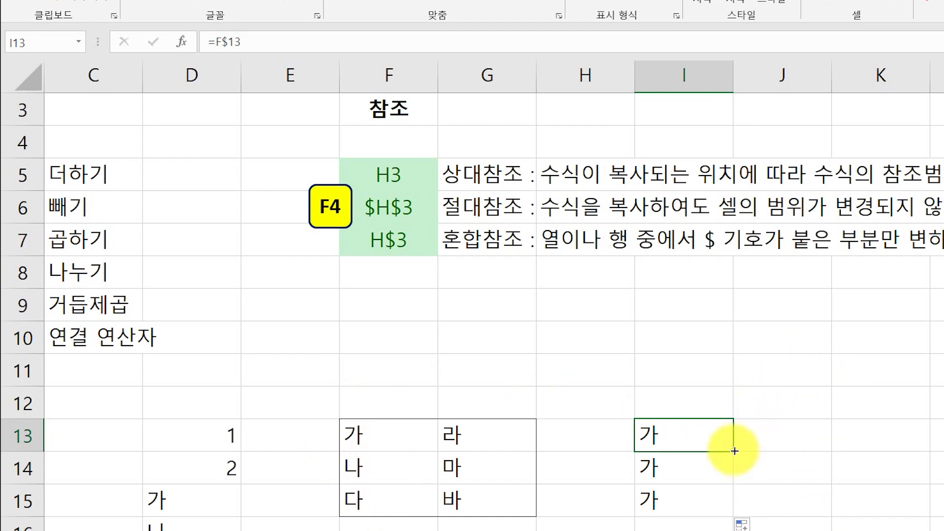
drag(734, 450, 816, 455)
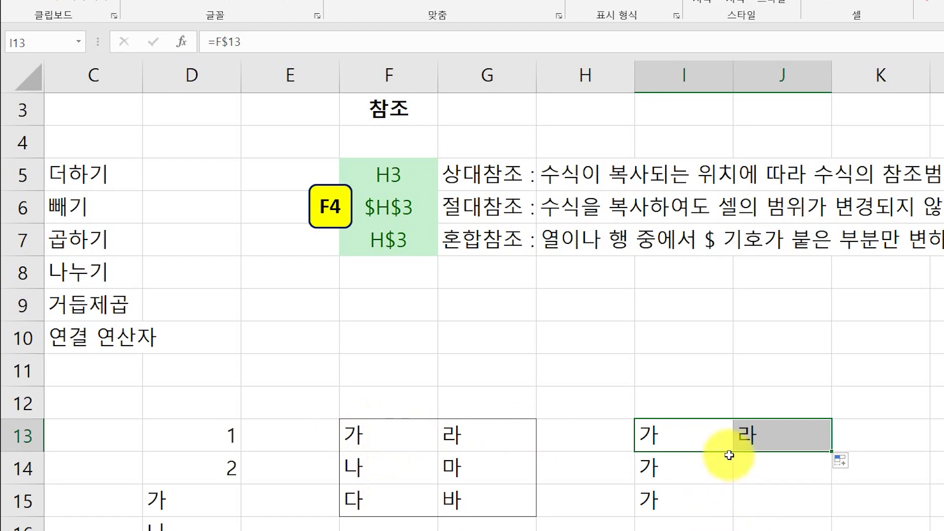
click(706, 438)
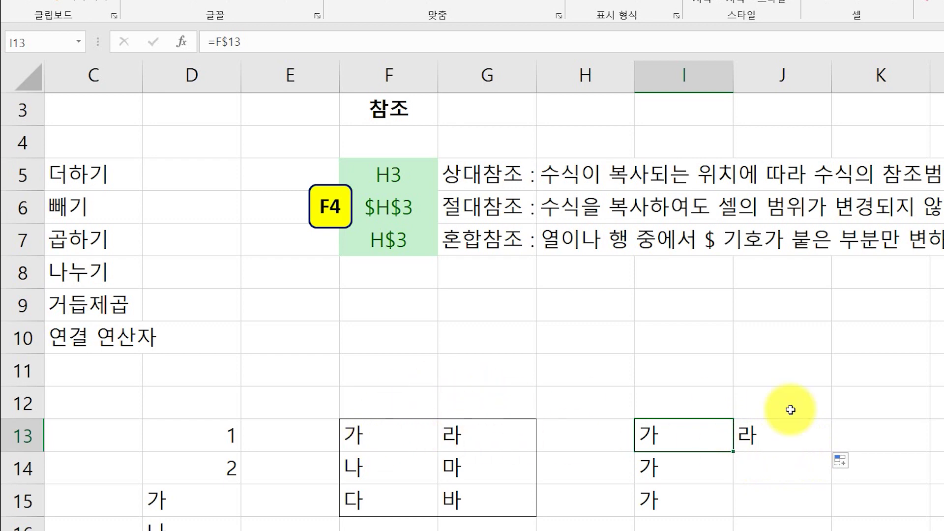
click(819, 427)
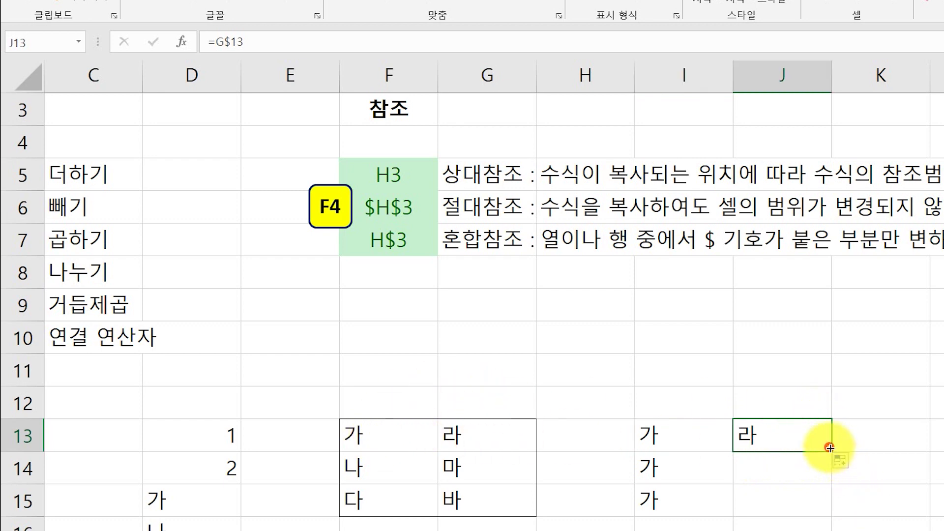
drag(830, 447, 841, 506)
click(864, 499)
Examine the mixed reference formula in J13 and compare it with the source cells G13 to G15
click(760, 444)
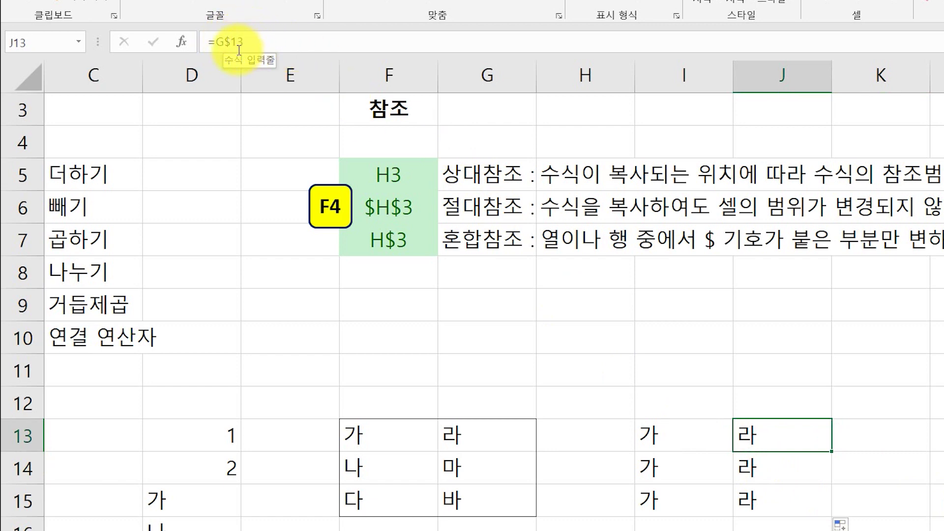
click(494, 441)
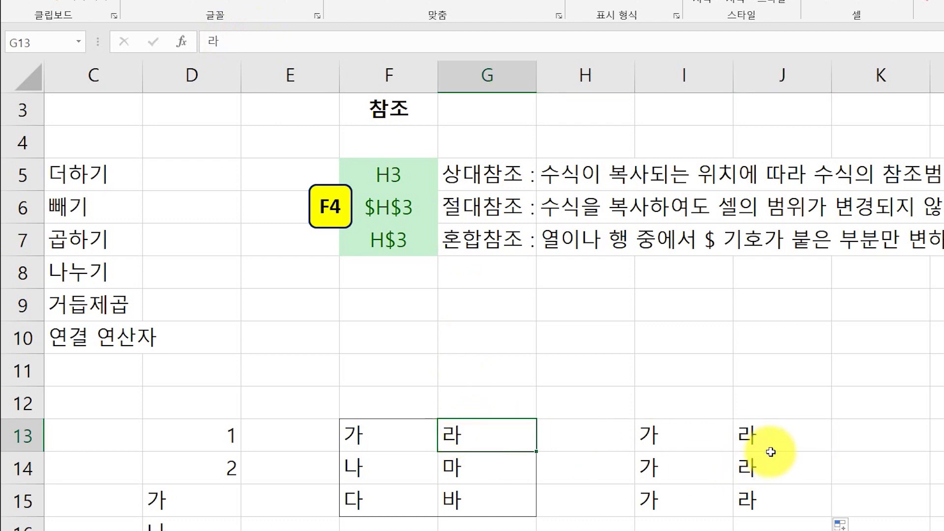
click(772, 435)
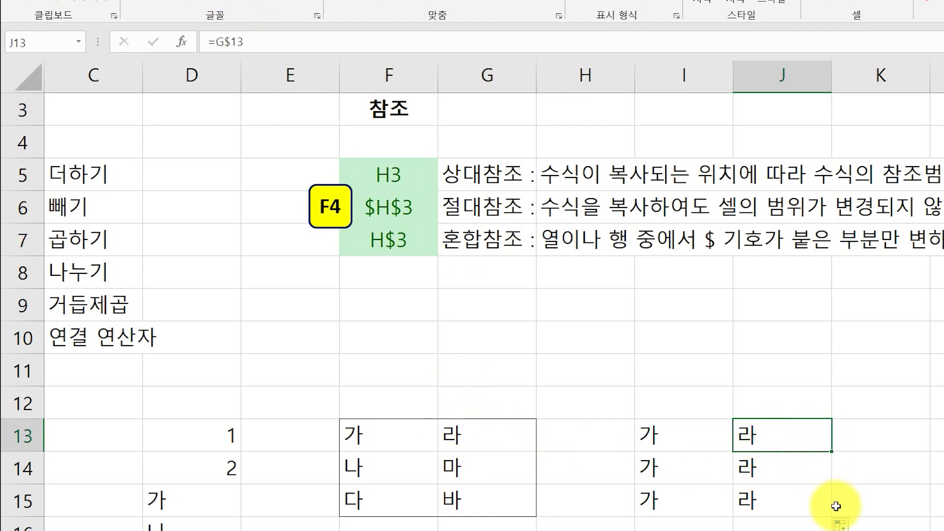
click(492, 442)
click(495, 465)
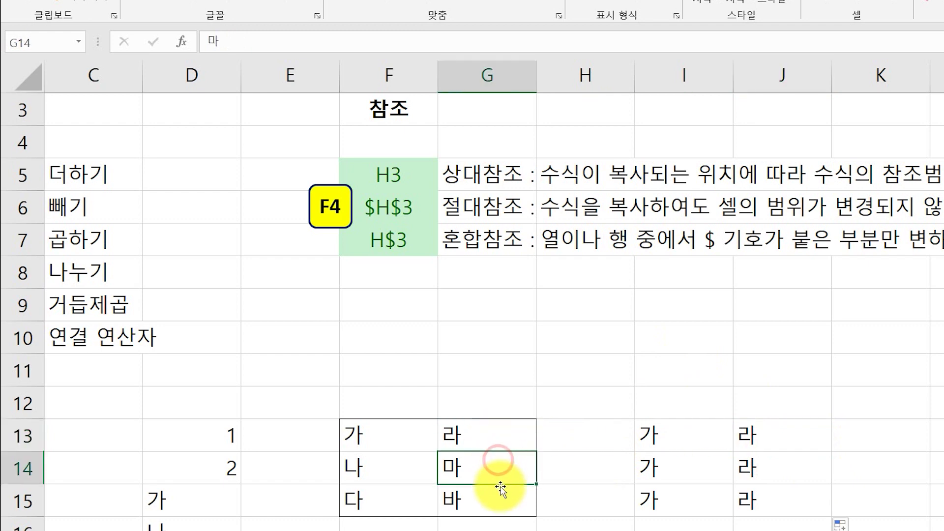
click(499, 491)
click(473, 432)
click(484, 467)
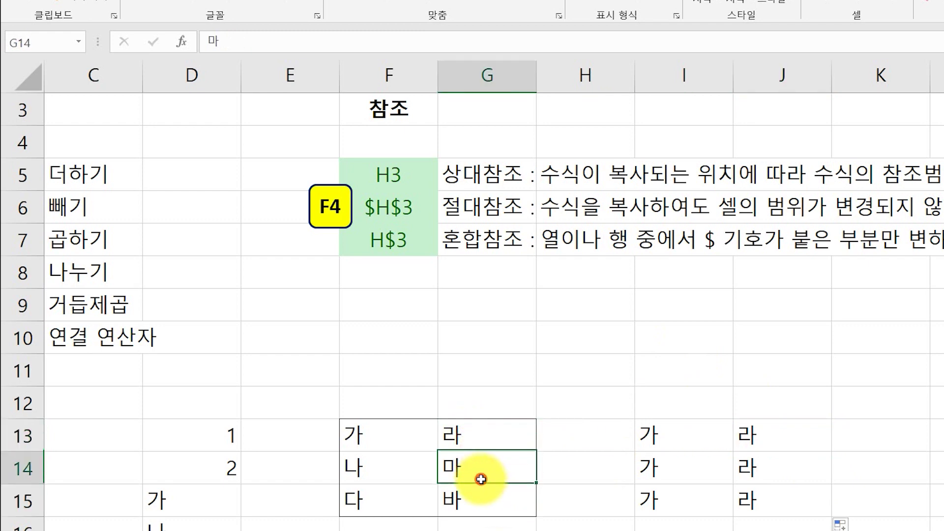
click(485, 496)
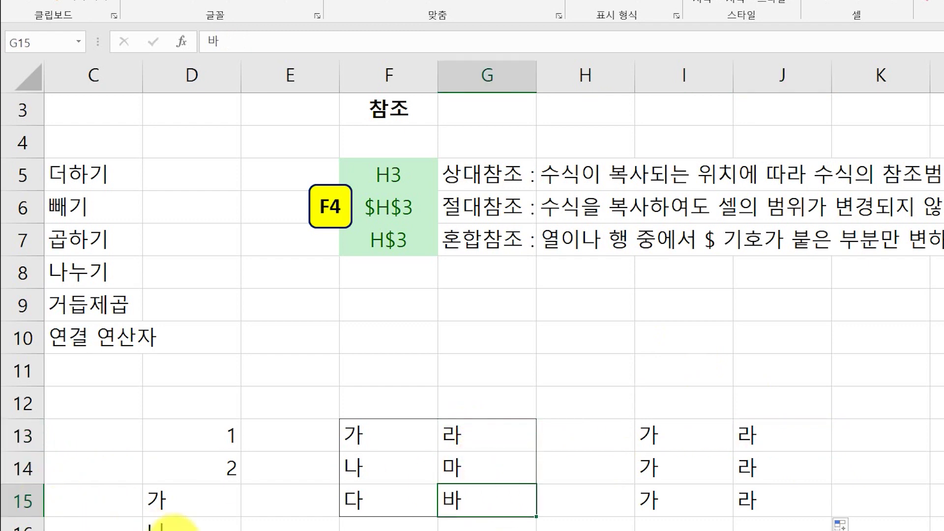
click(450, 439)
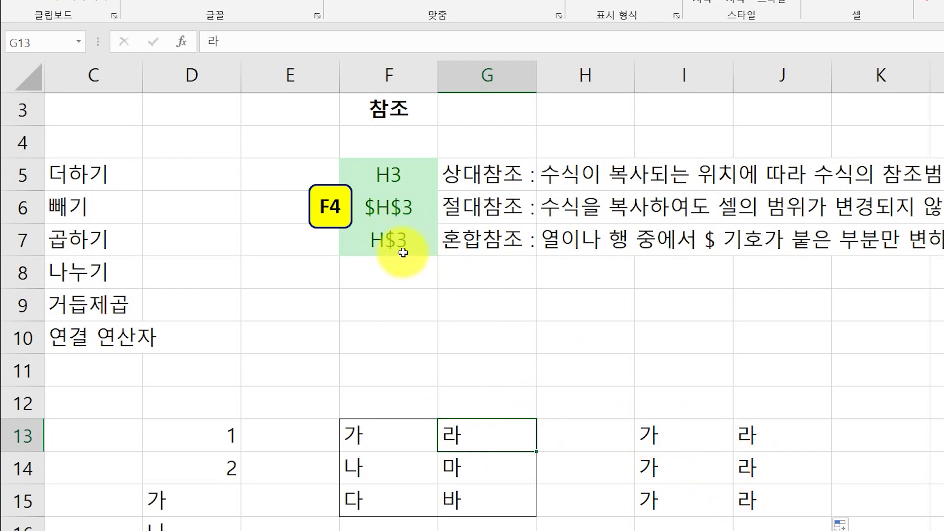
Clear the row-locked mixed reference formulas from the range I13:J15
click(672, 442)
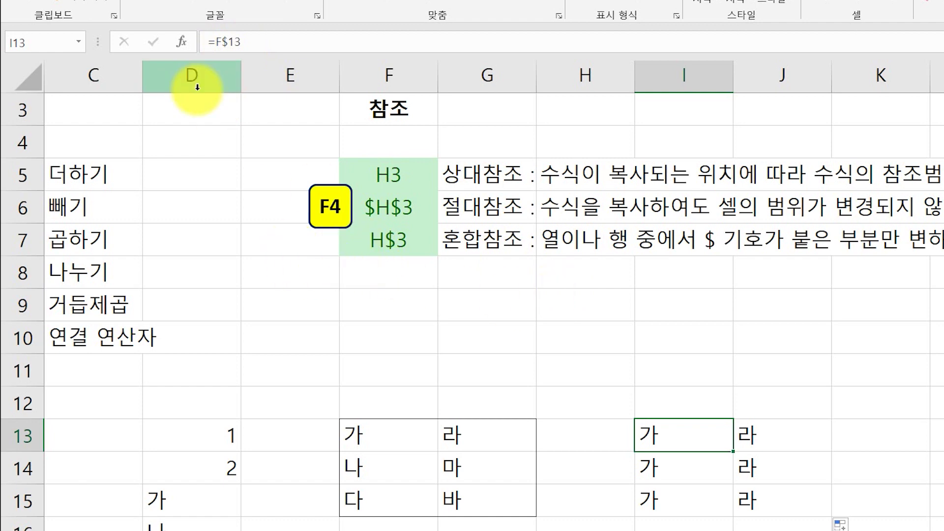
drag(695, 445, 771, 493)
key(Delete)
Enter the column-locked mixed reference formula =$F13 in cell I13 and fill it through the range I13:J15
click(677, 435)
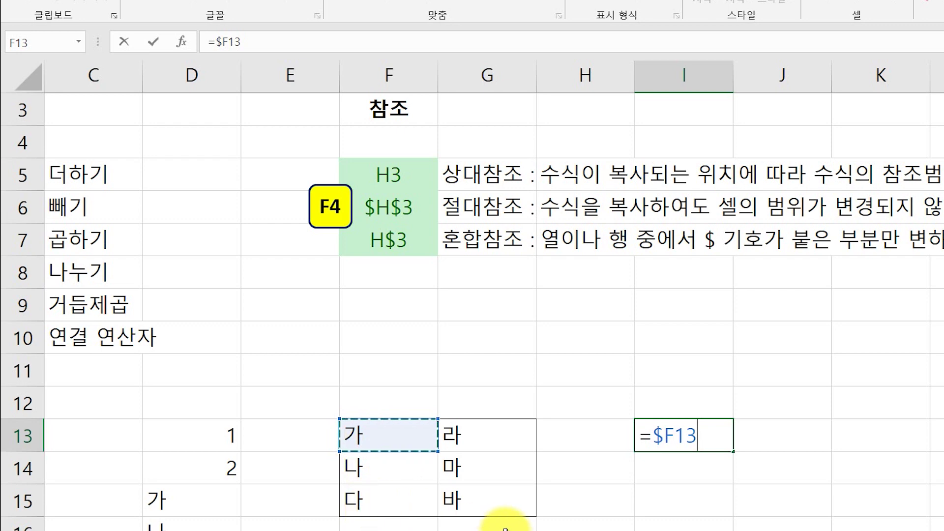
key(Return)
text(.)
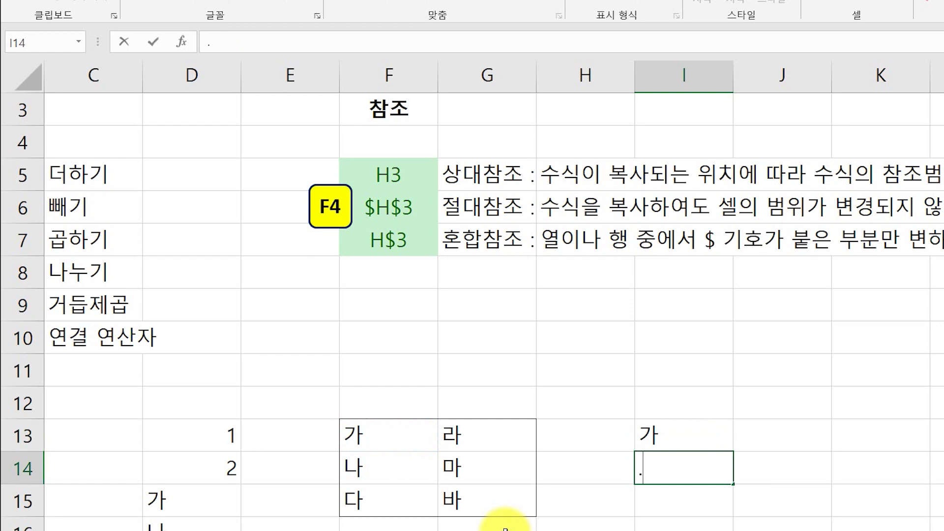
click(676, 435)
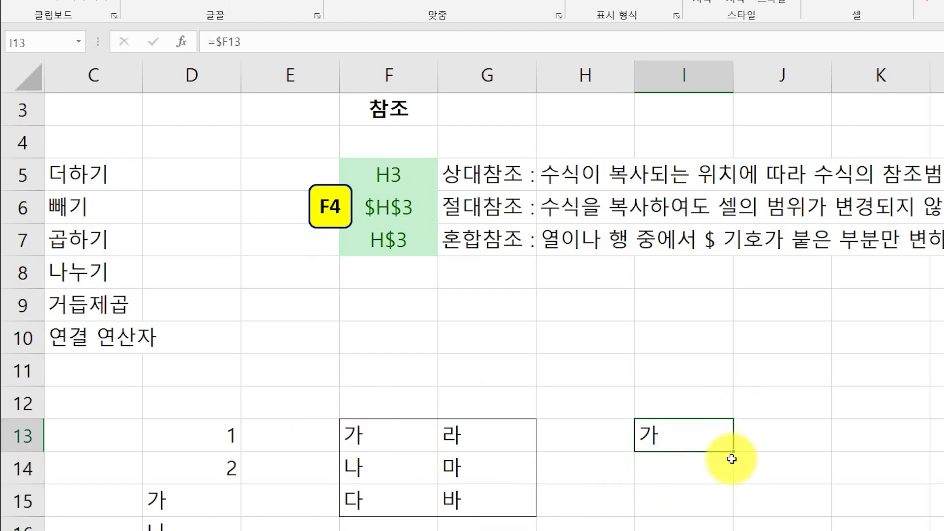
drag(733, 452, 838, 522)
click(907, 437)
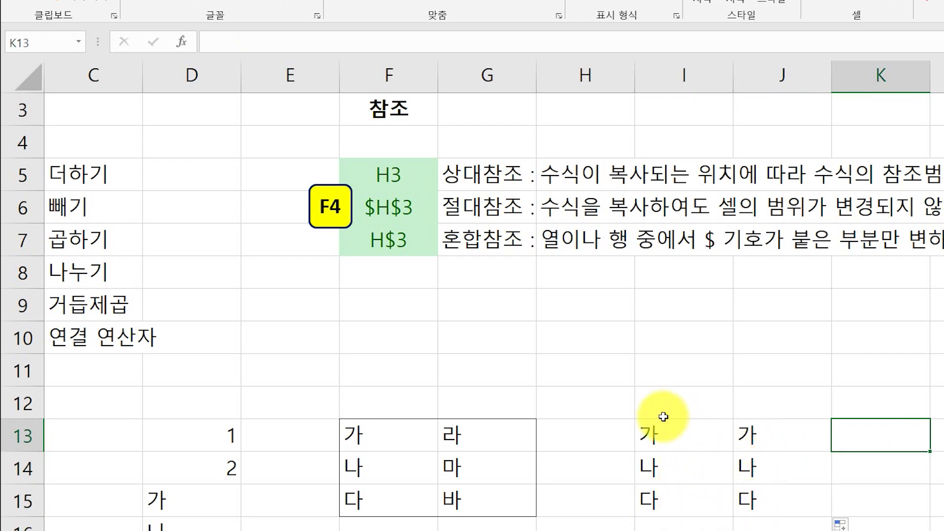
Examine the column-locked formulas in I13 and J13 and compare them with source cells F13 to F15 and G13
click(659, 435)
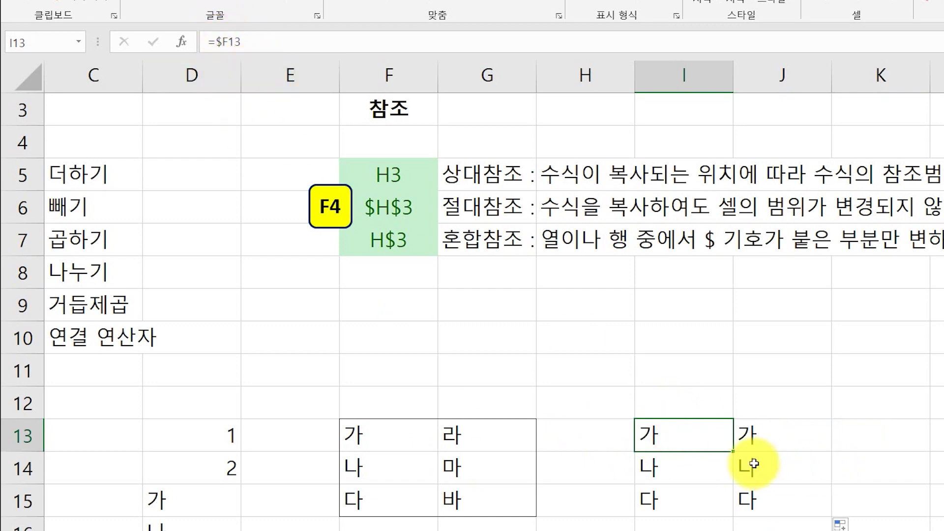
click(371, 444)
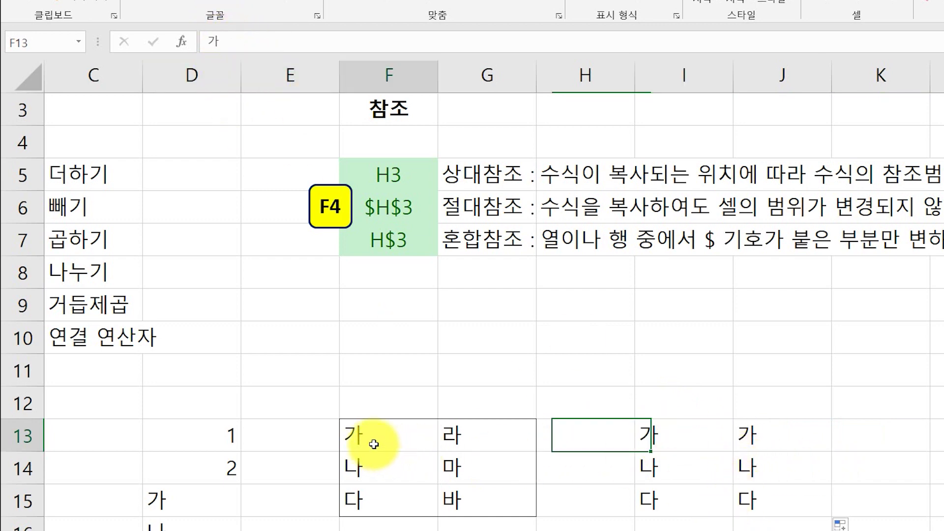
click(382, 476)
click(378, 487)
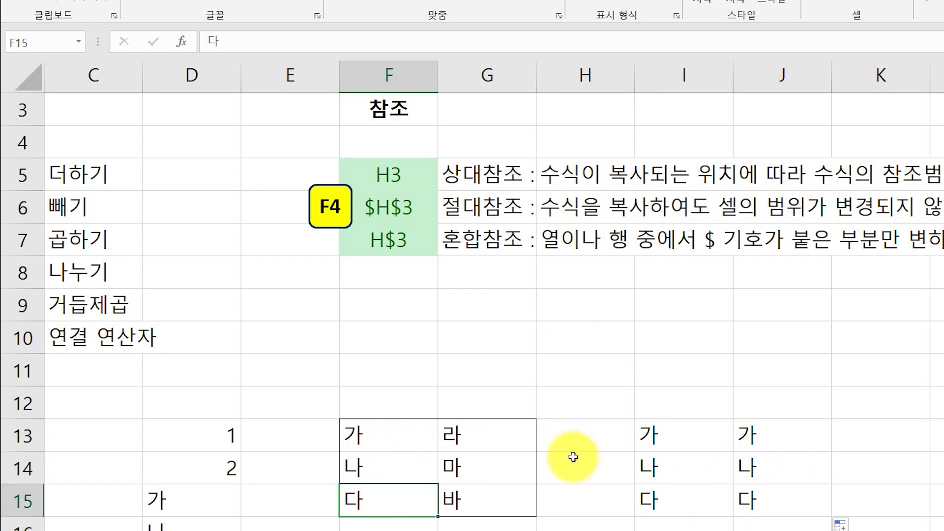
click(706, 432)
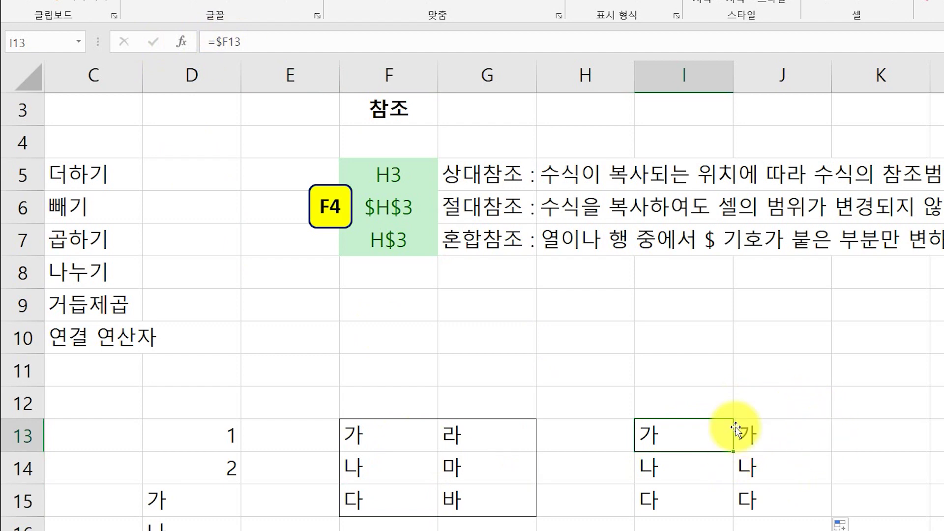
click(395, 431)
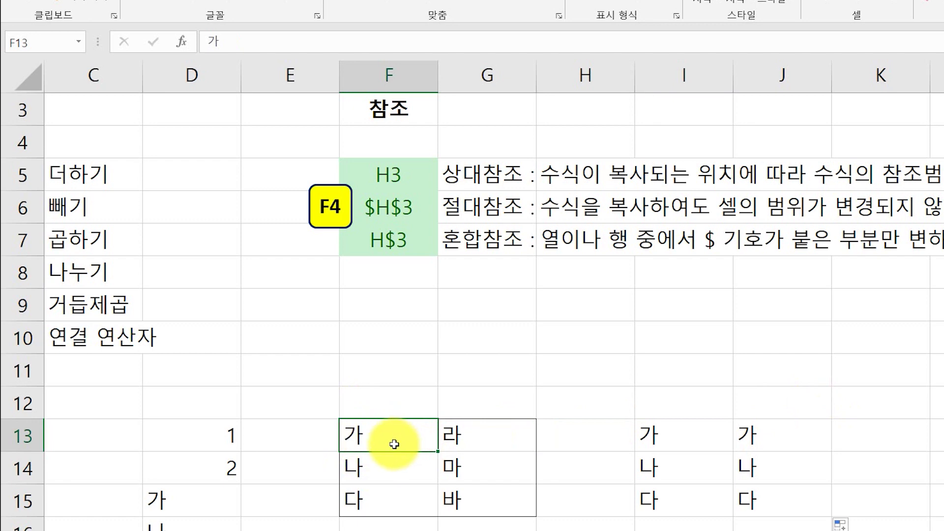
click(525, 442)
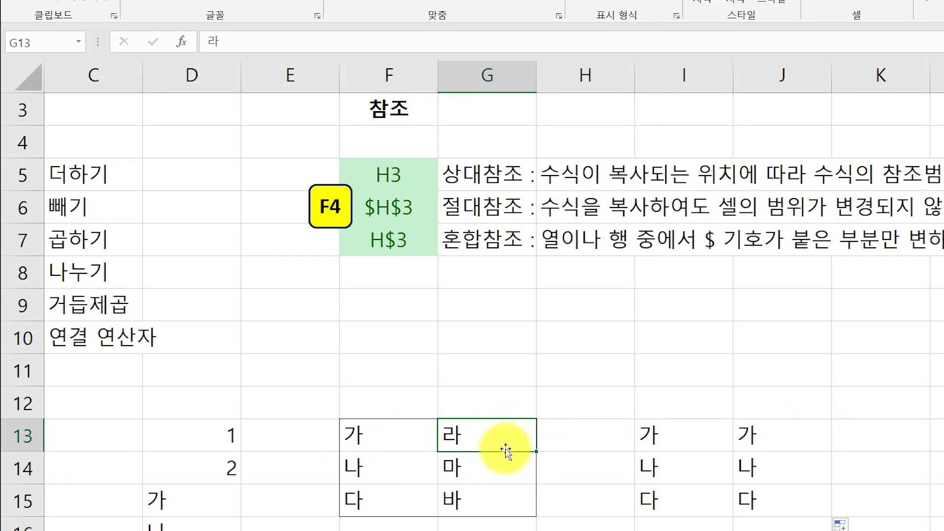
click(362, 432)
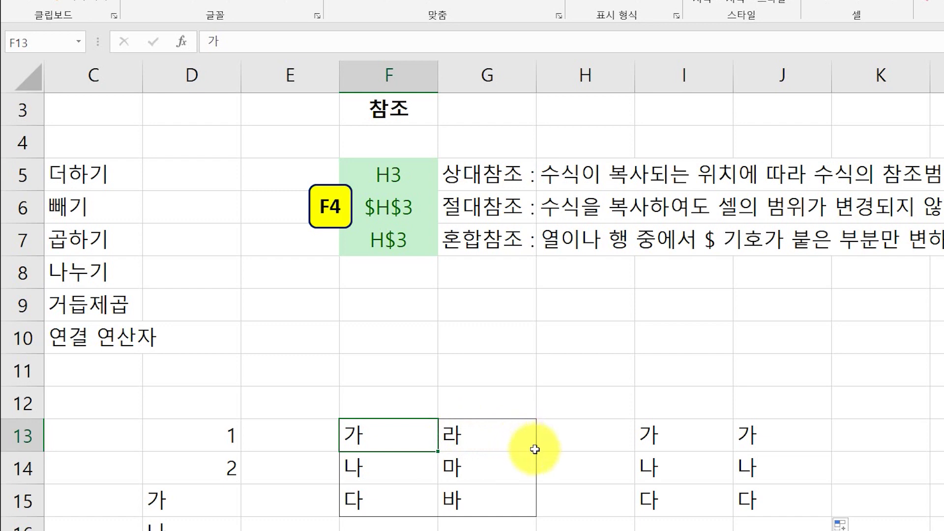
click(774, 450)
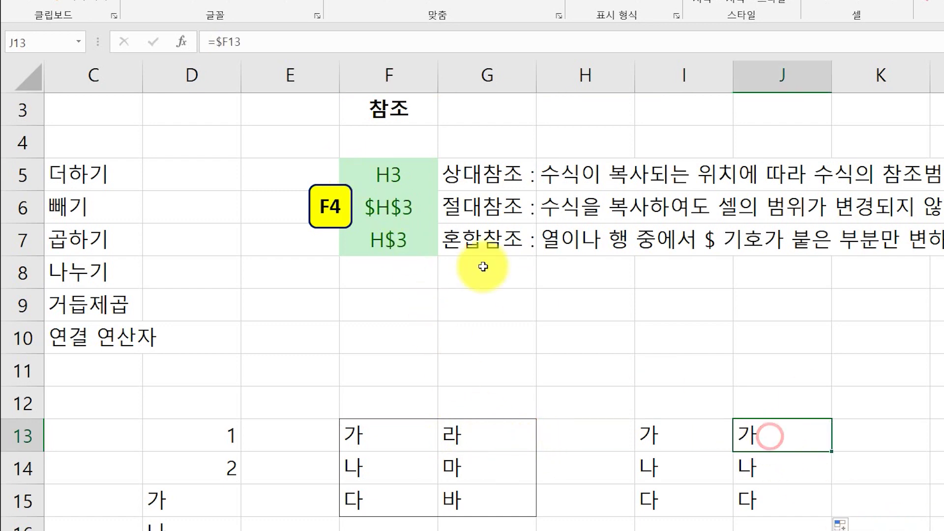